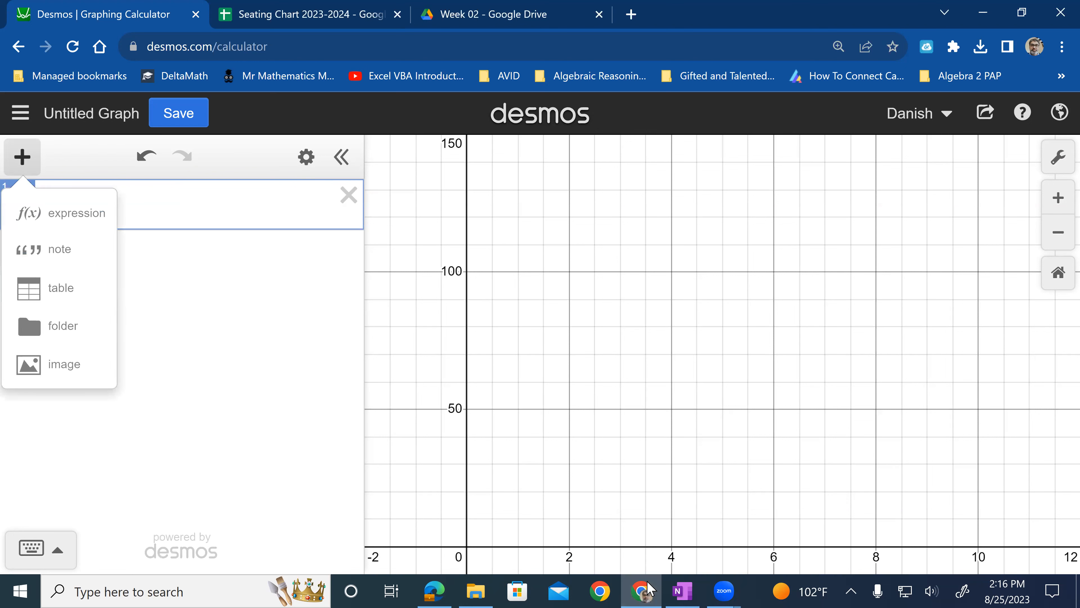
Insert an empty data table and switch to Edge to view the handout's microchip processor speed scatterplot enlarged.
click(61, 288)
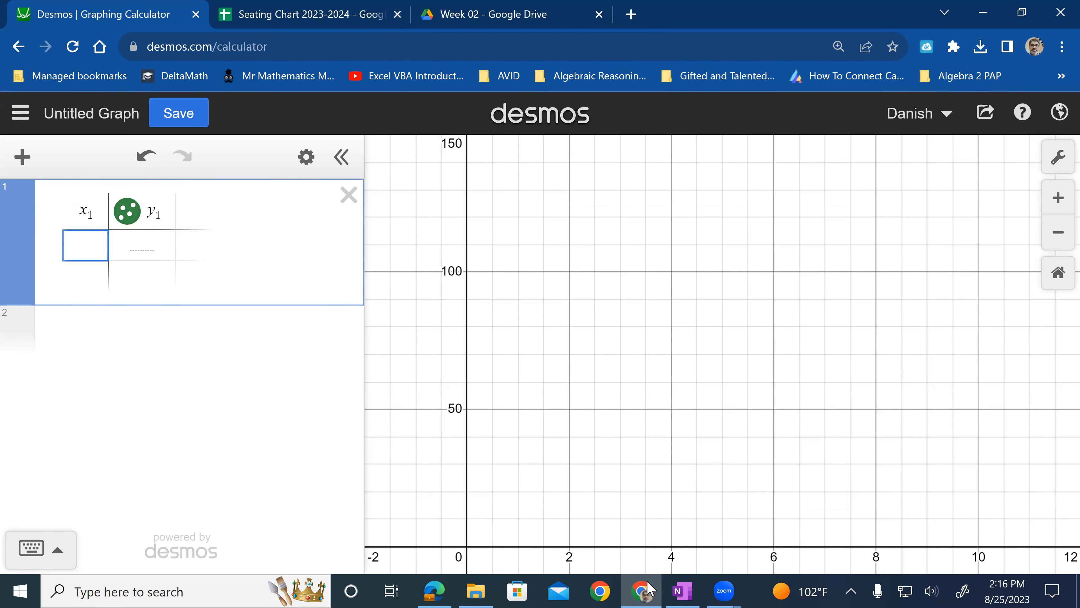
click(435, 589)
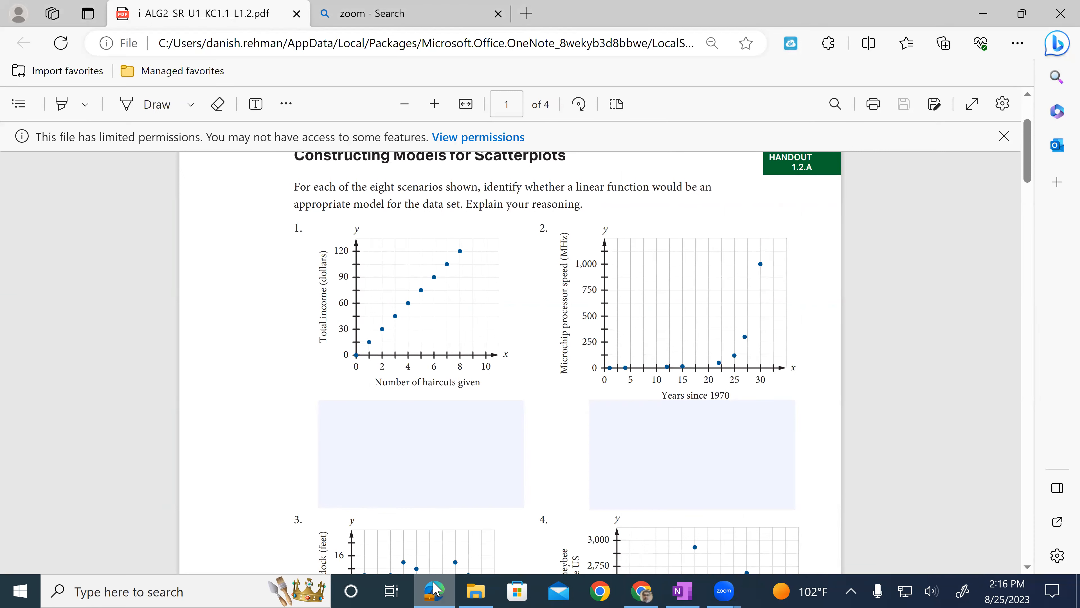
scroll(513, 389, up, 5)
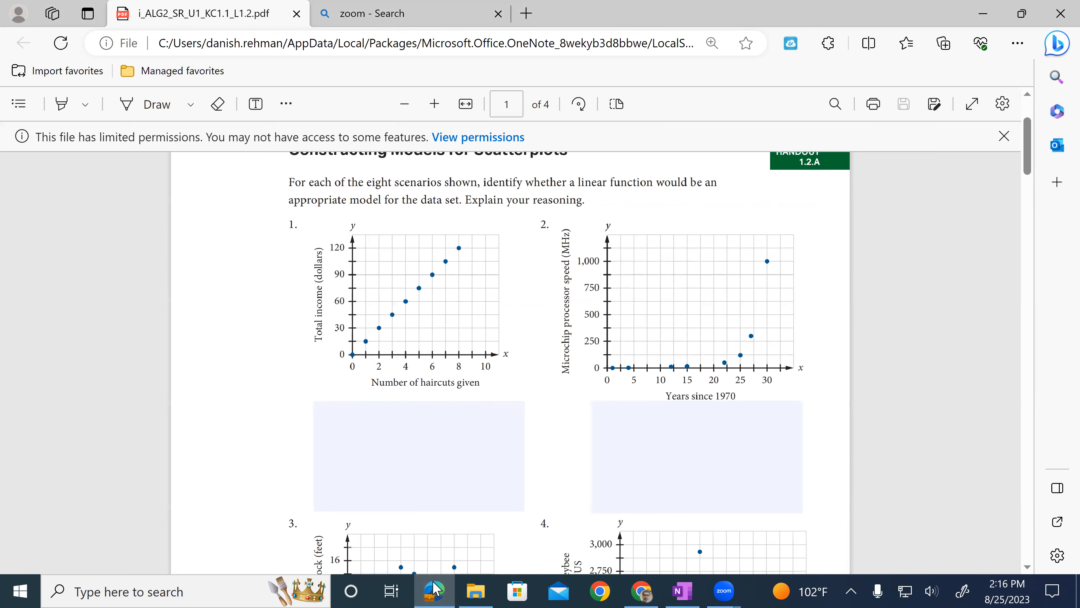
right_click(658, 382)
click(786, 483)
click(787, 483)
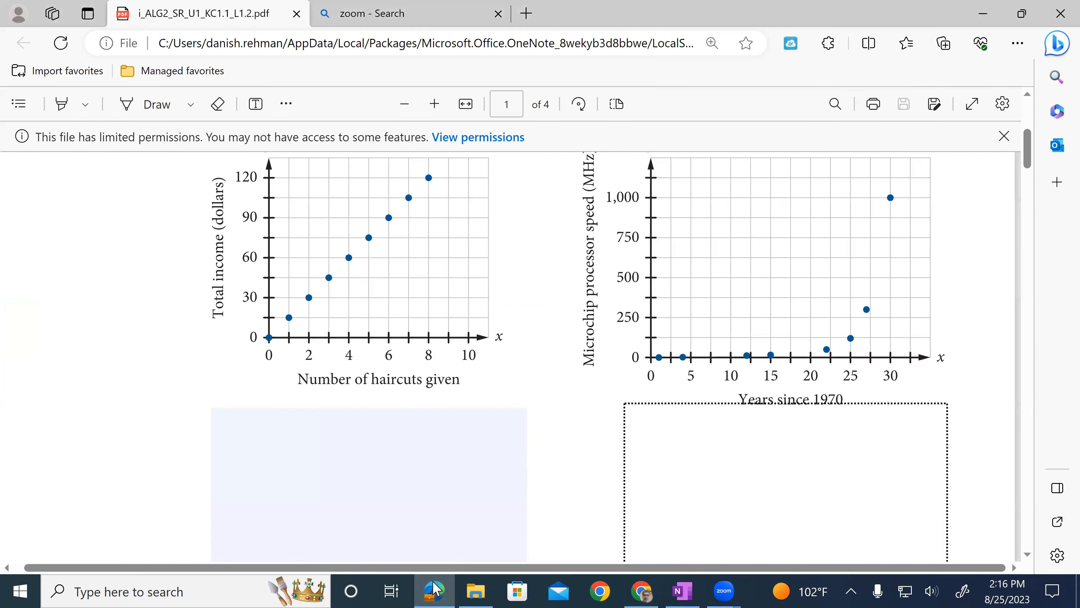
key(Escape)
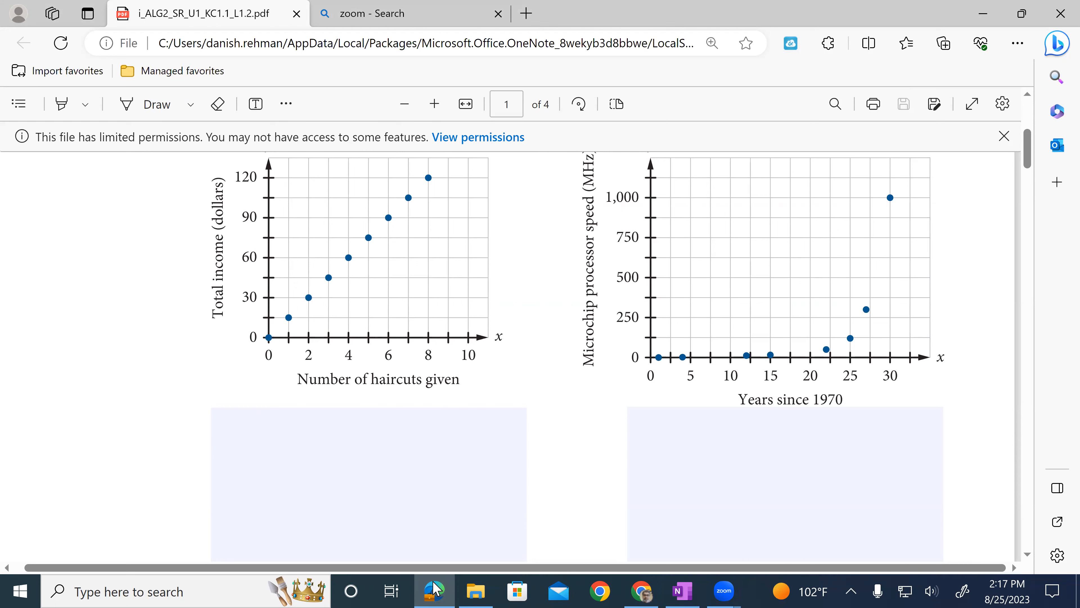
scroll(511, 357, up, 2)
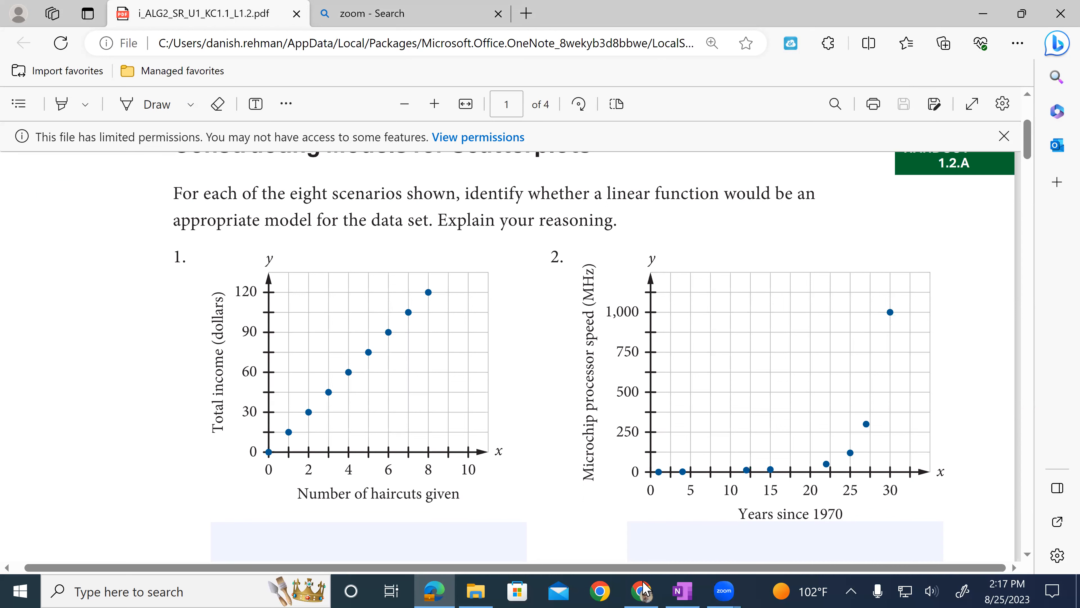
Switch back to Desmos in Chrome and enter the first data point with x = 2 and y = 0.001.
click(644, 590)
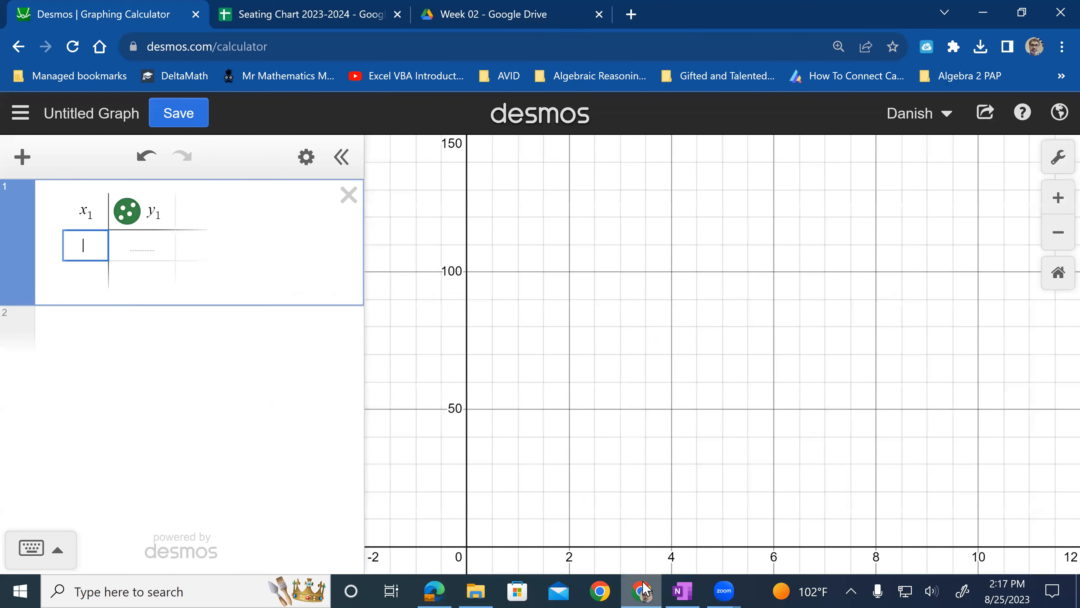
text(2)
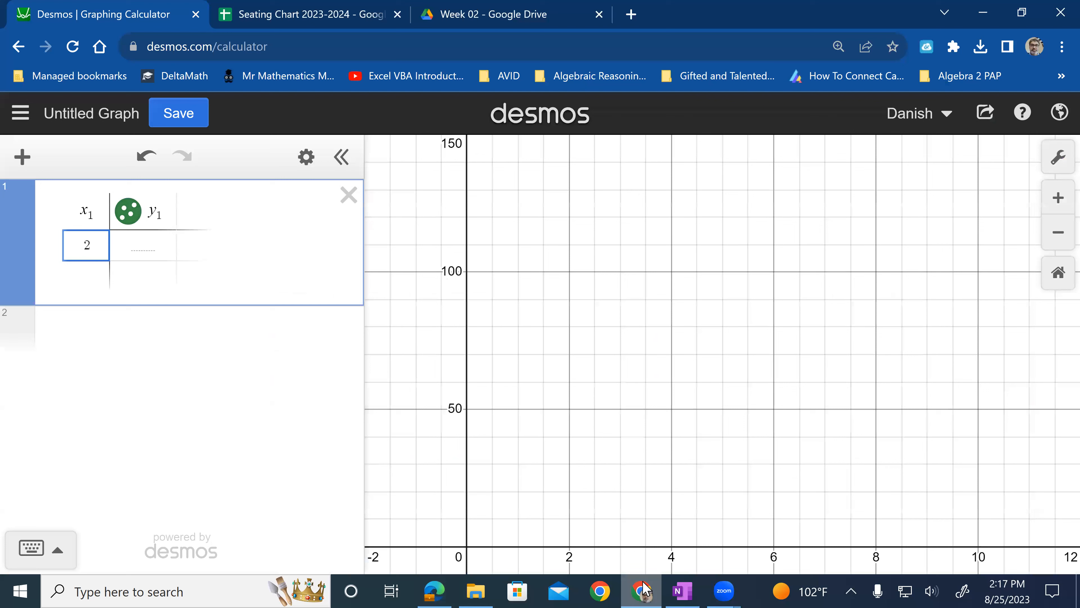
key(Tab)
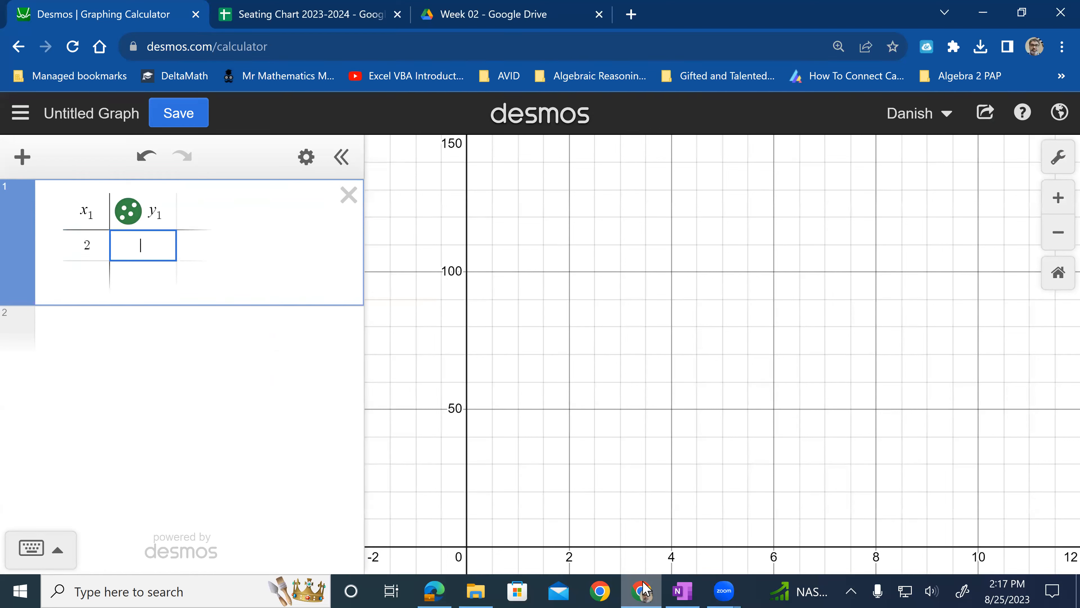
text(0.001)
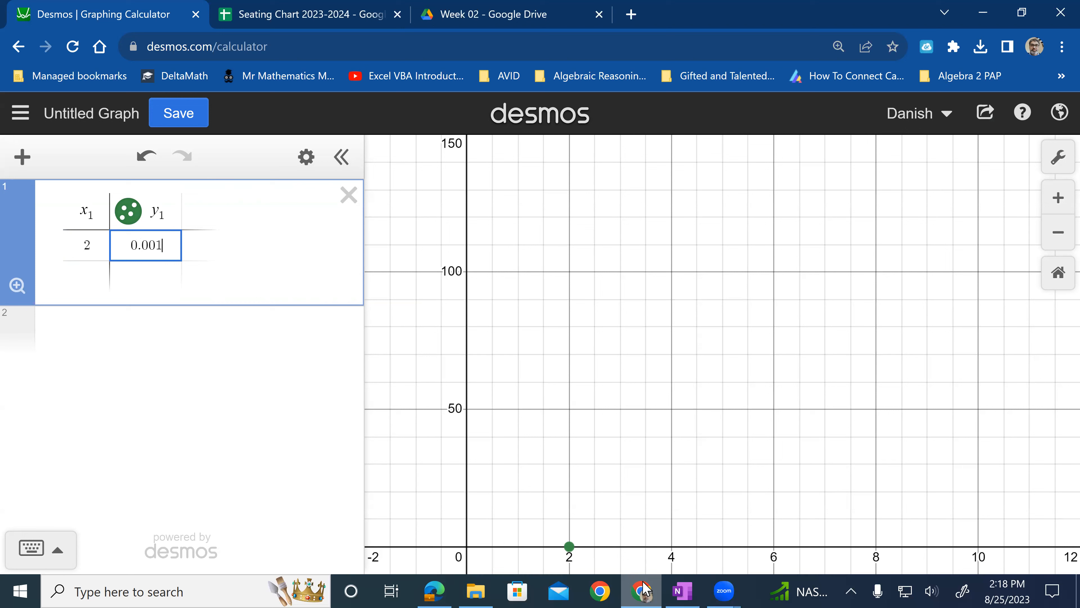
key(Return)
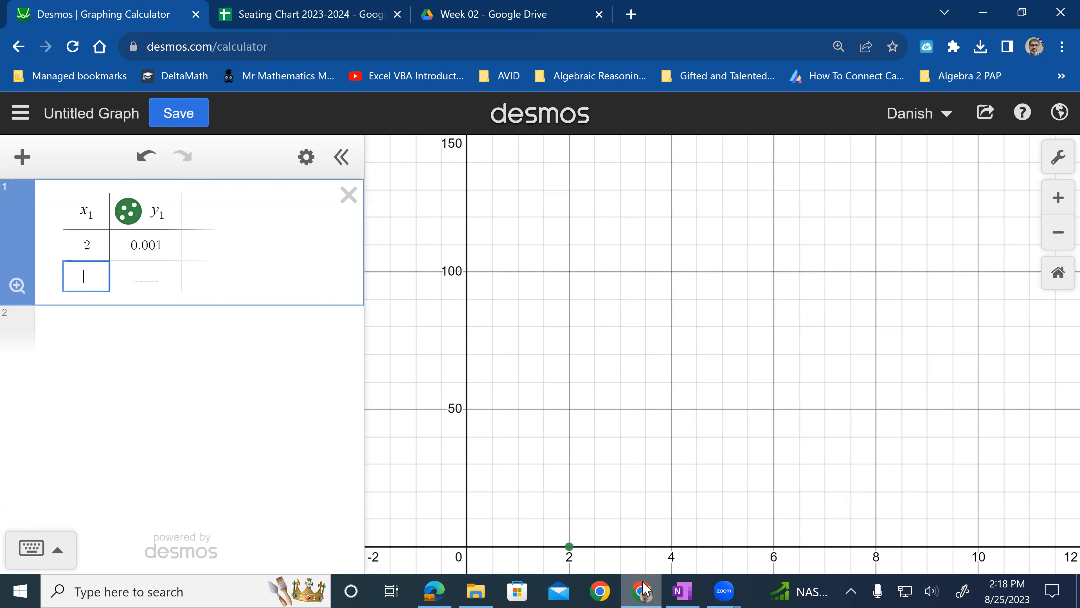
Enter the second data point with x = 4 and y = 0.002, checking it against the handout's microchip scatterplot in Edge.
text(4)
key(Tab)
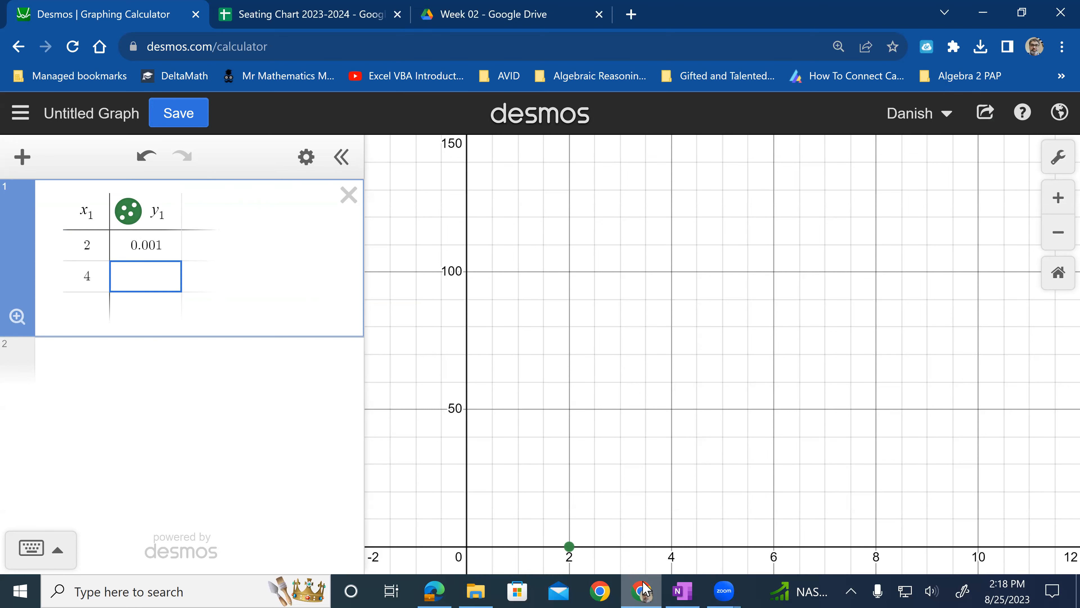
click(643, 589)
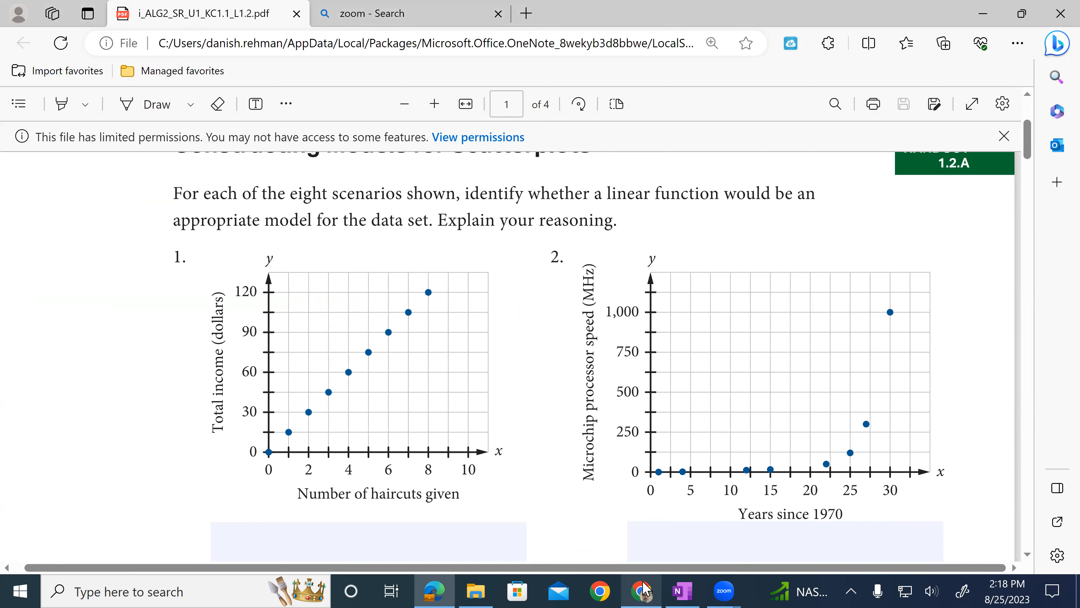
click(643, 590)
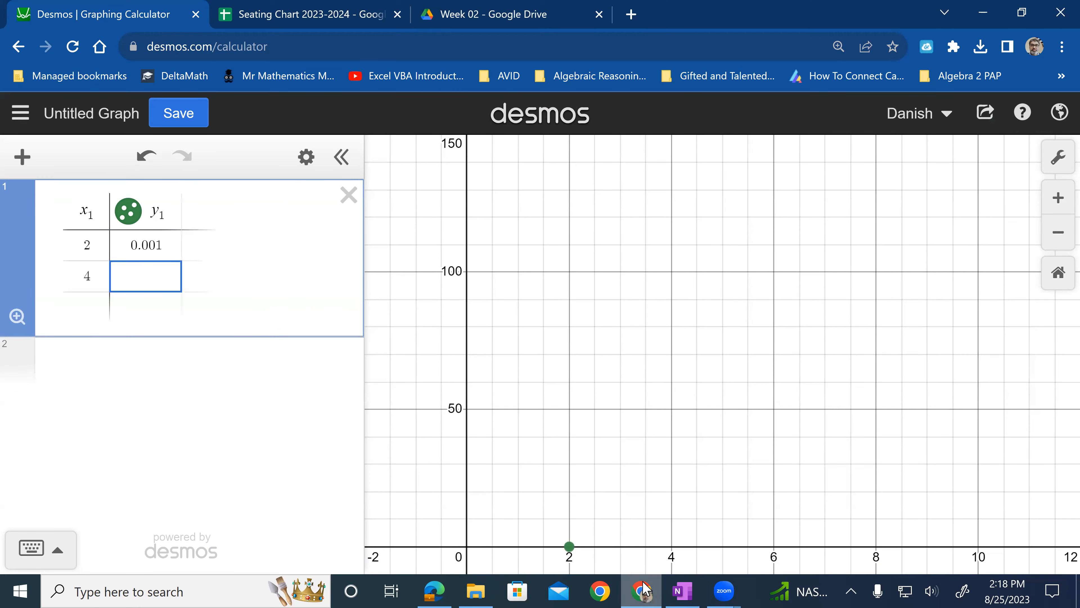
text(0.002)
click(644, 589)
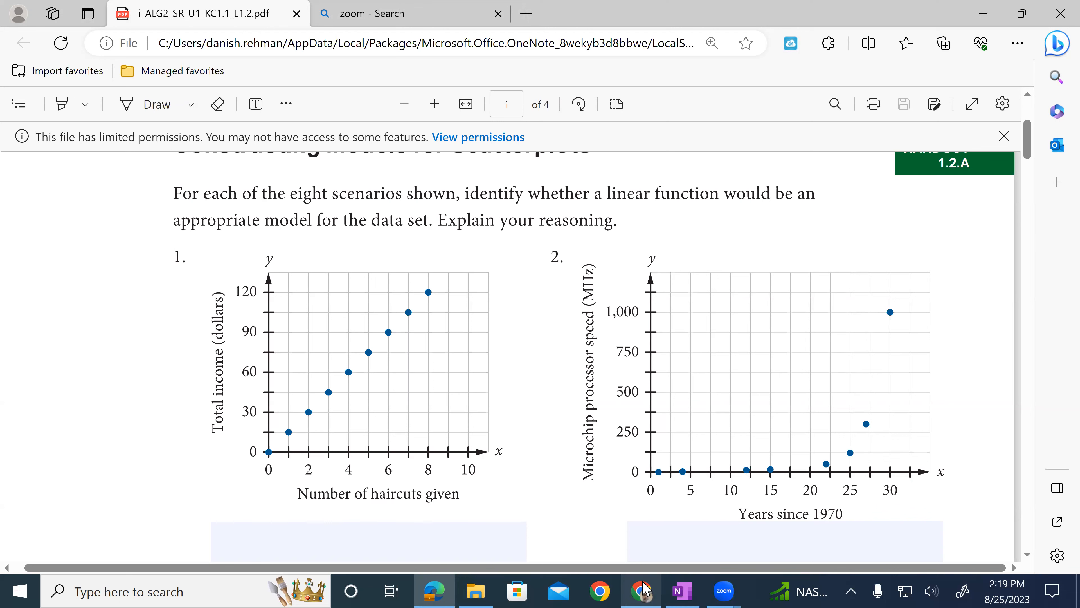
click(643, 590)
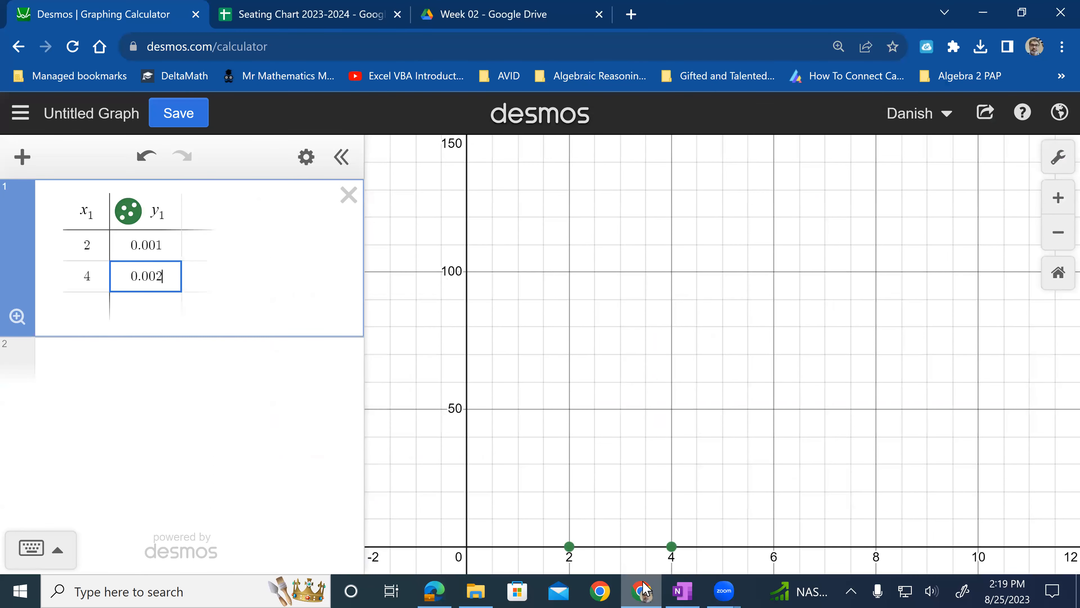
key(Return)
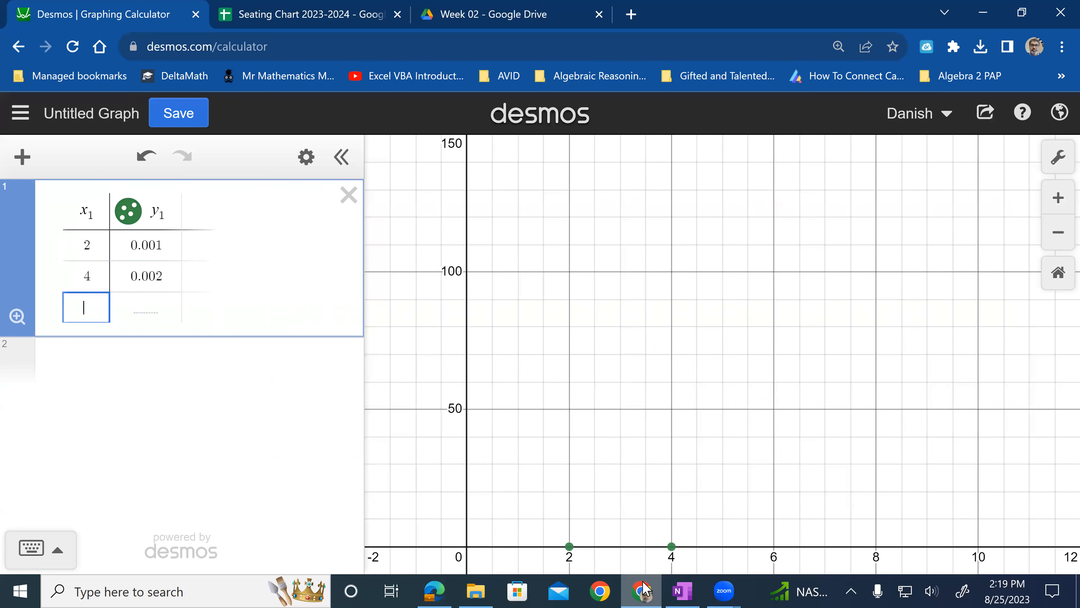
Enter the third data point with x = 12 and y = 0.008, consulting the handout's microchip scatterplot in Edge.
text(12)
key(Tab)
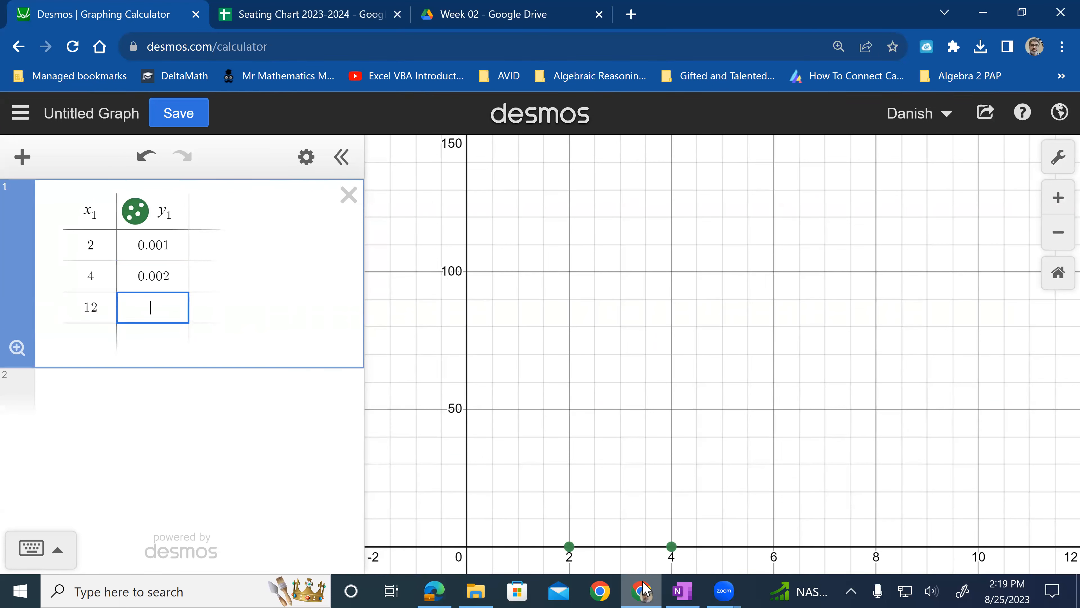
click(644, 589)
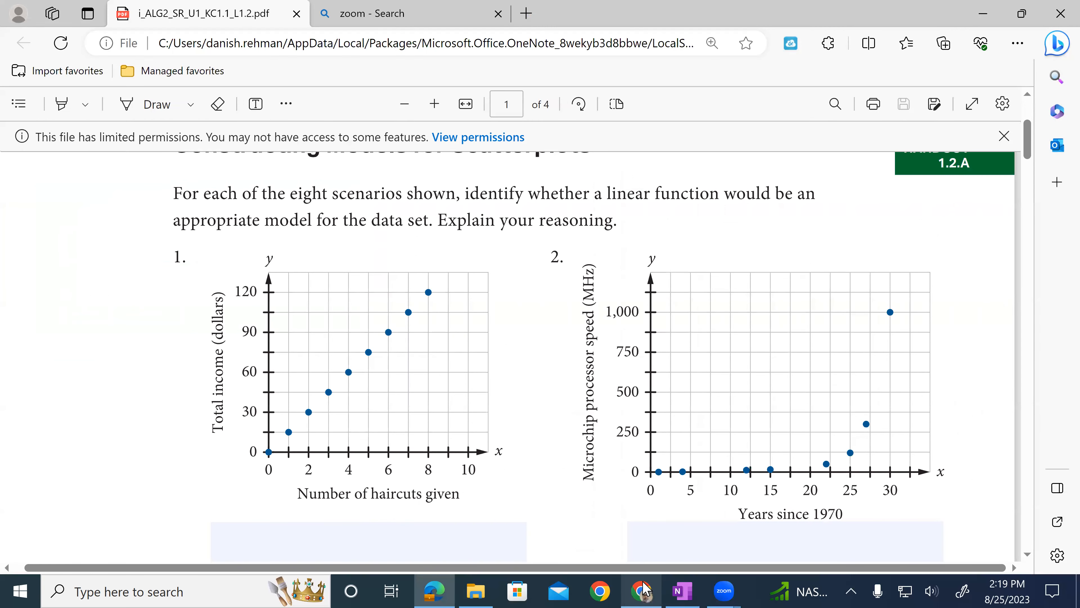
click(644, 589)
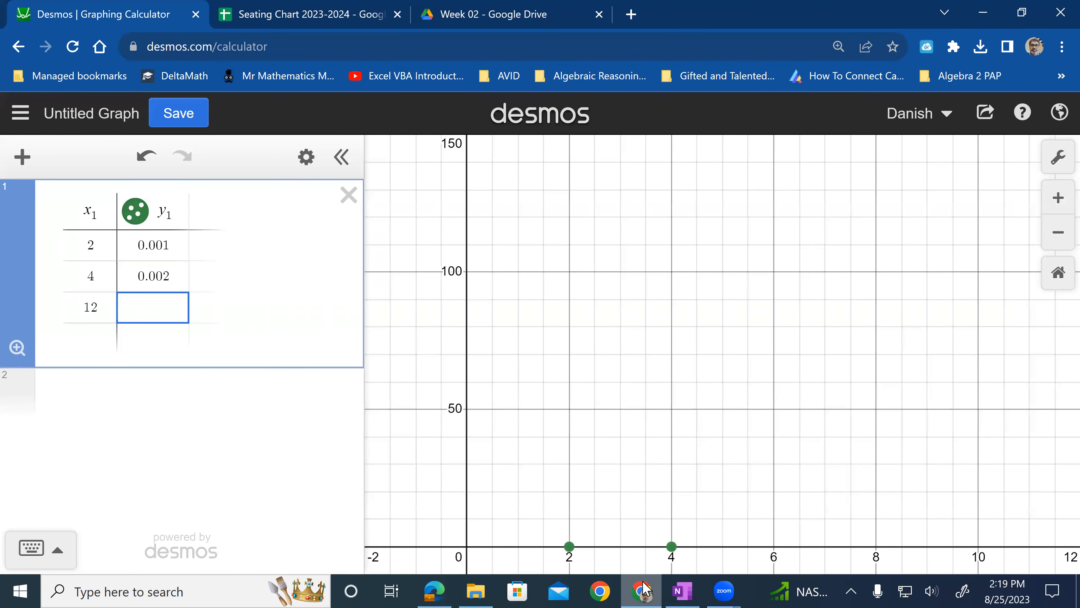
text(0.008)
key(Tab)
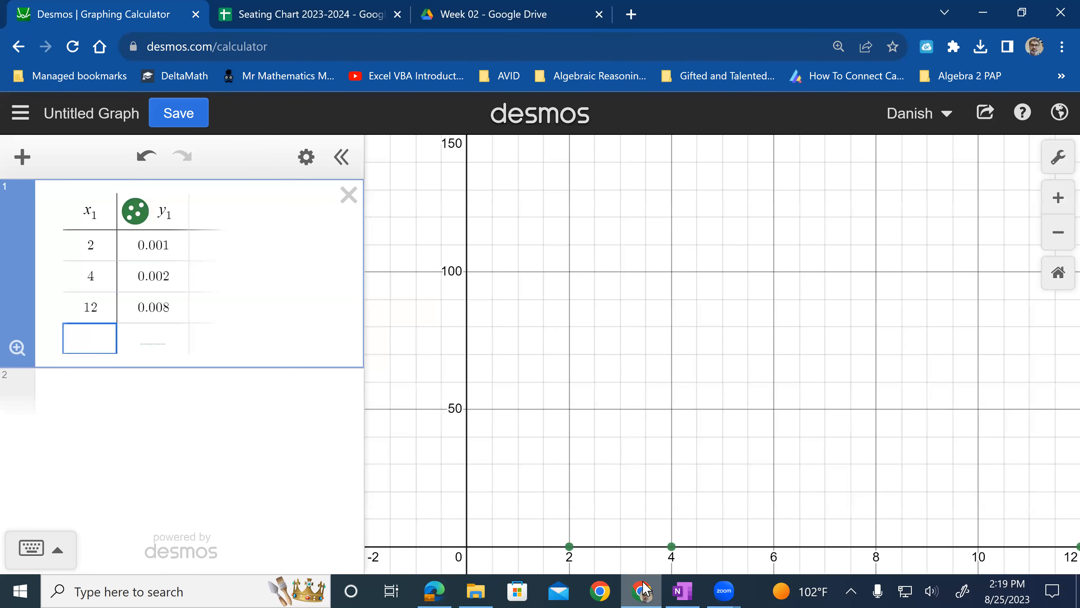
Set the graph's x-axis maximum to 35 and the y-axis range from -10 to 1000.
key(ctrl+alt+g)
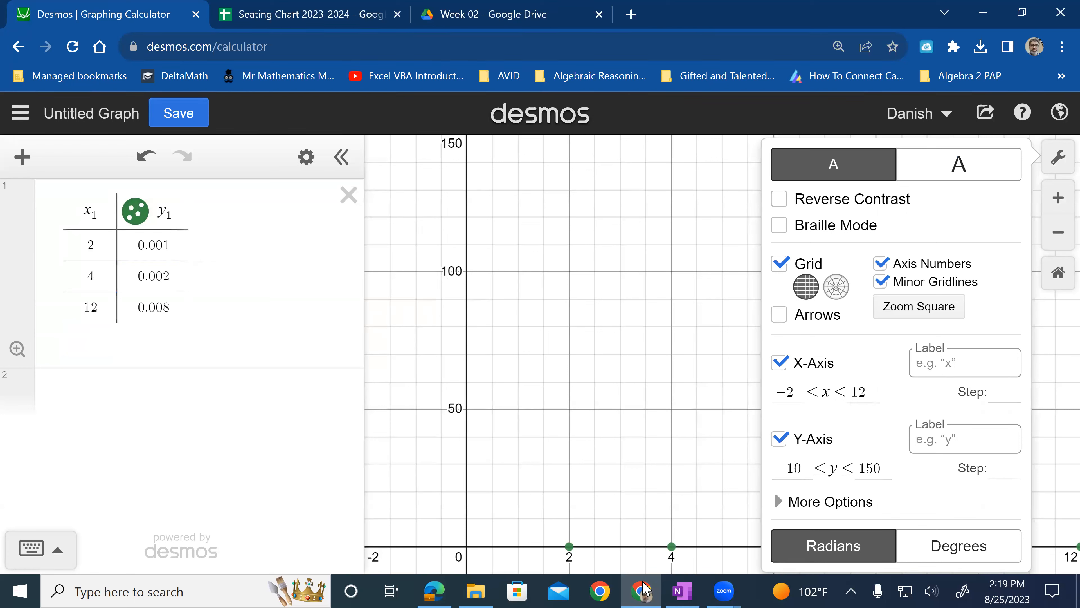
key(Tab)
text(35)
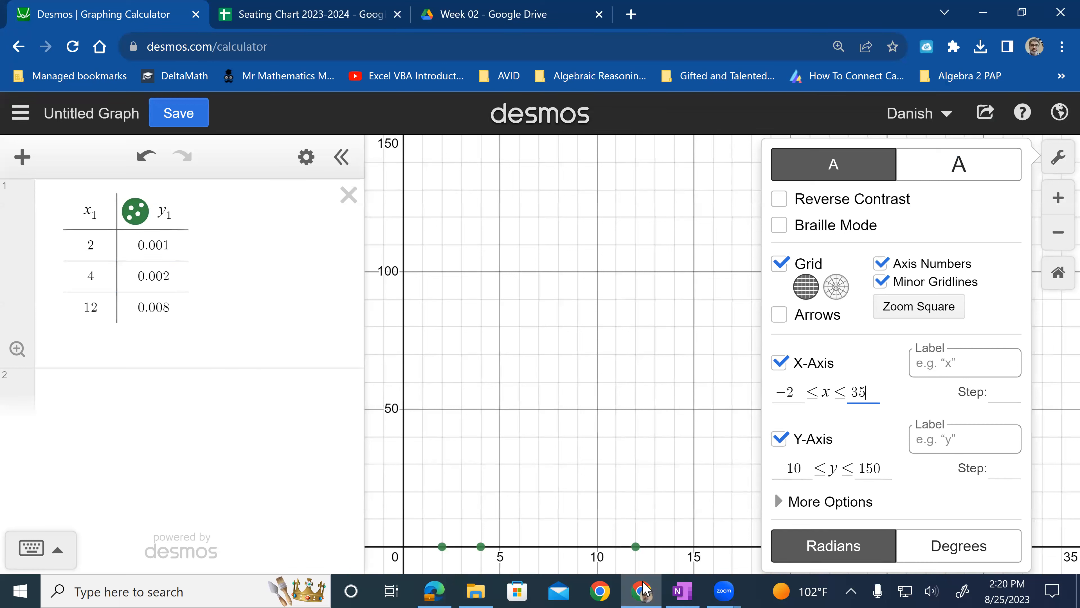
key(Tab)
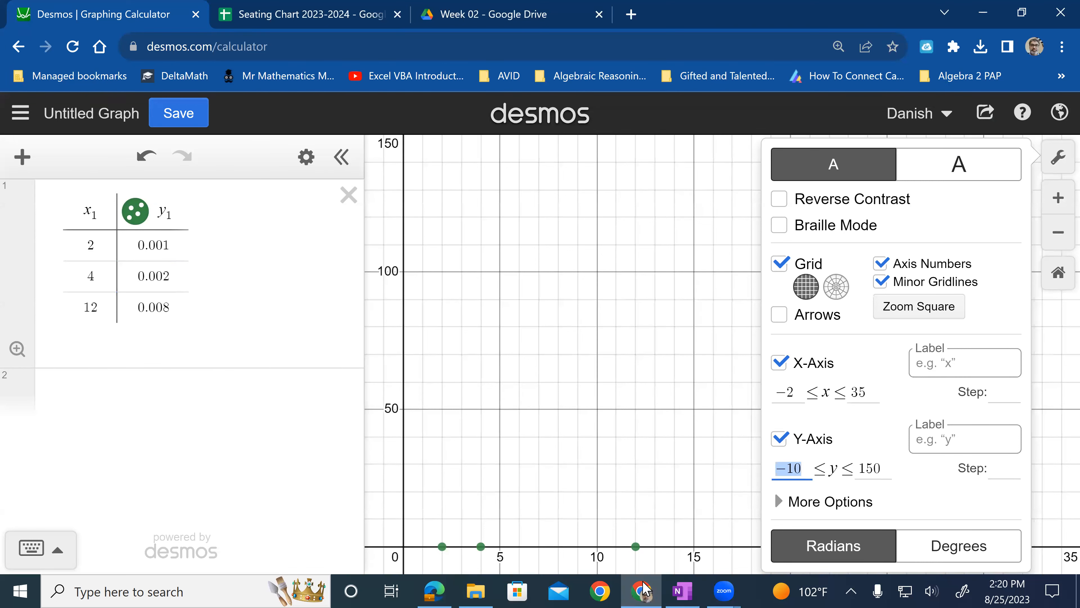
text(-10)
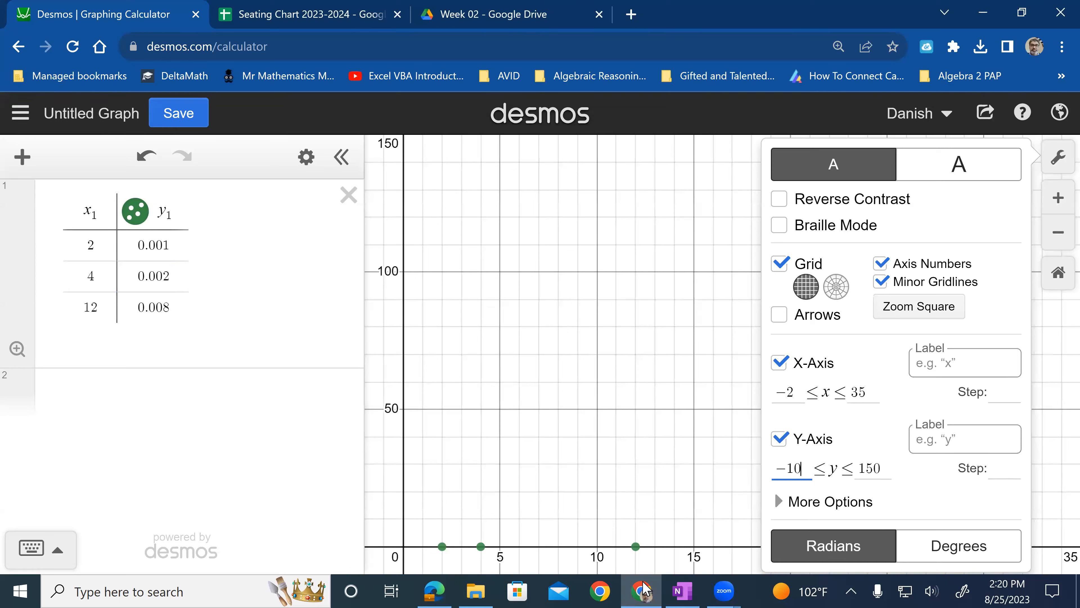
key(Tab)
text(1000)
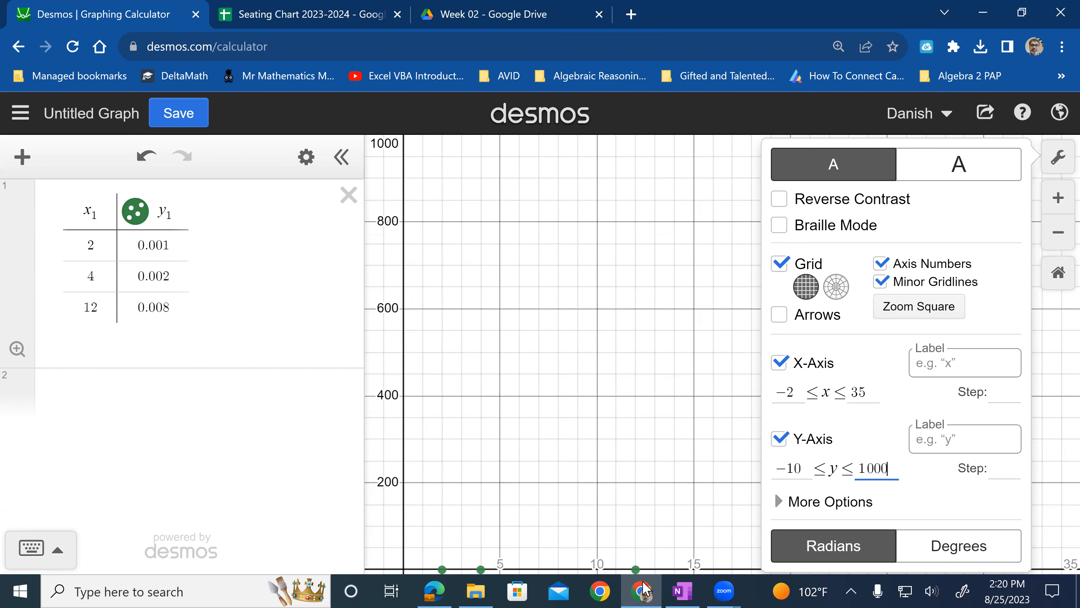
key(Escape)
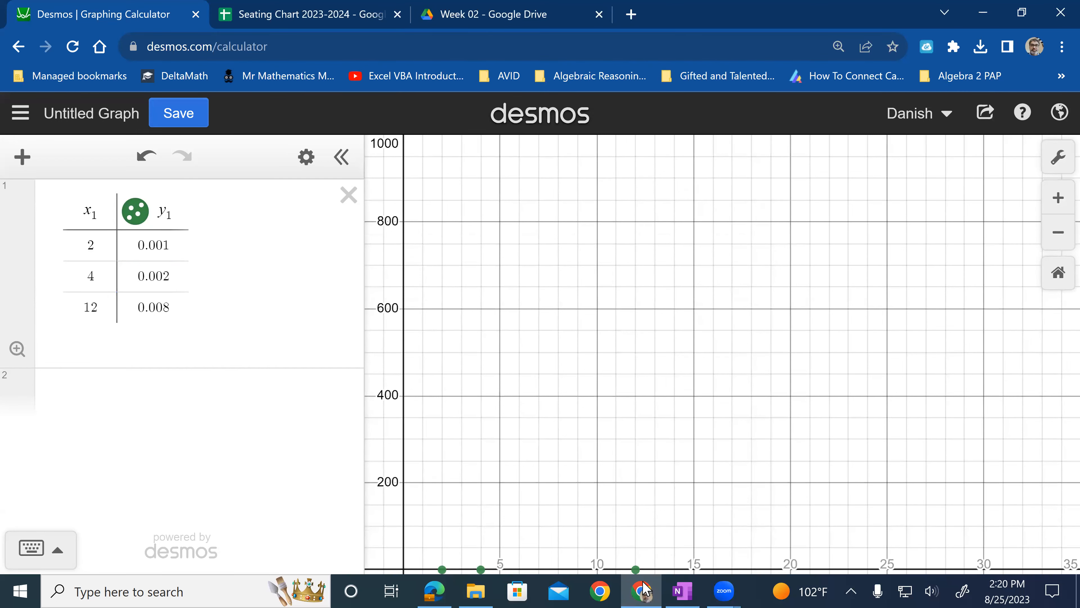
mouse_move(722, 354)
mouse_down()
mouse_move(677, 309)
mouse_move(720, 316)
mouse_move(717, 343)
mouse_up()
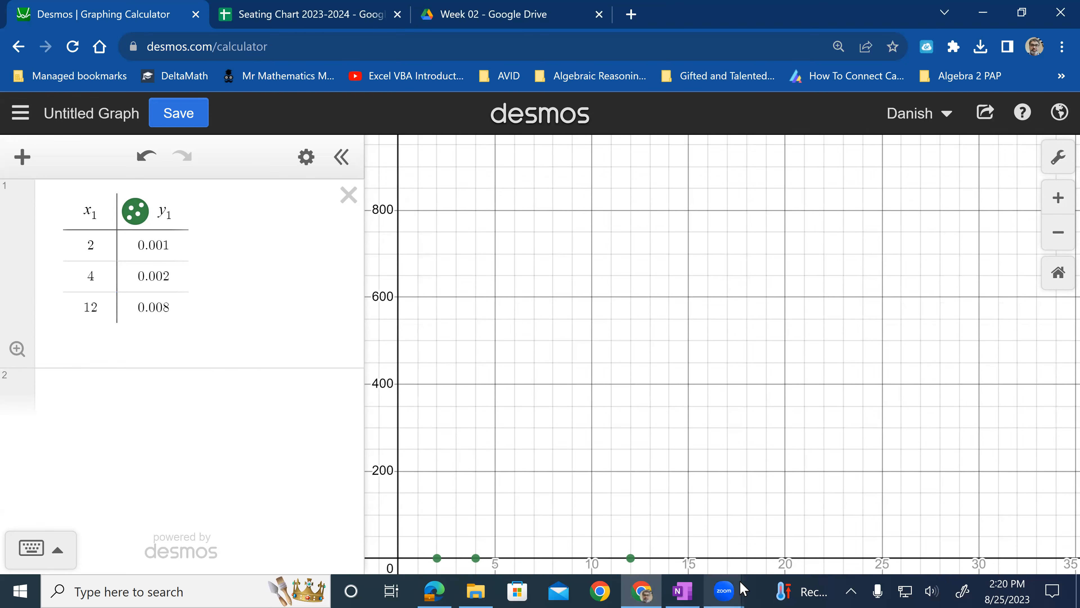
Consult the handout's microchip scatterplot in Edge and add a fourth data point with x = 22 and y = 75 in Desmos.
key(alt+Tab)
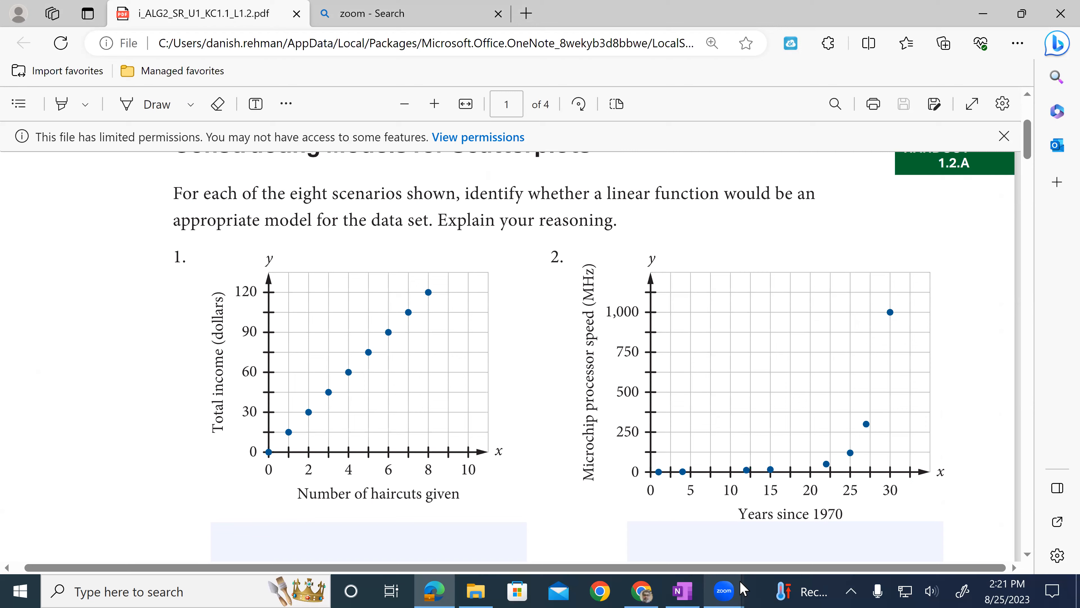
key(alt+Tab)
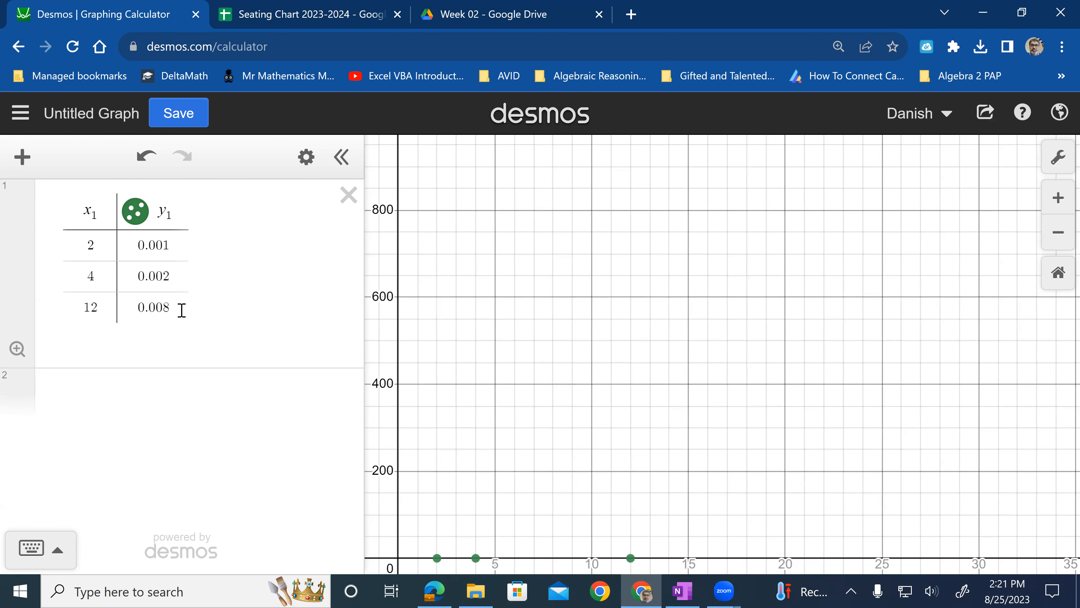
click(172, 301)
key(Return)
text(22)
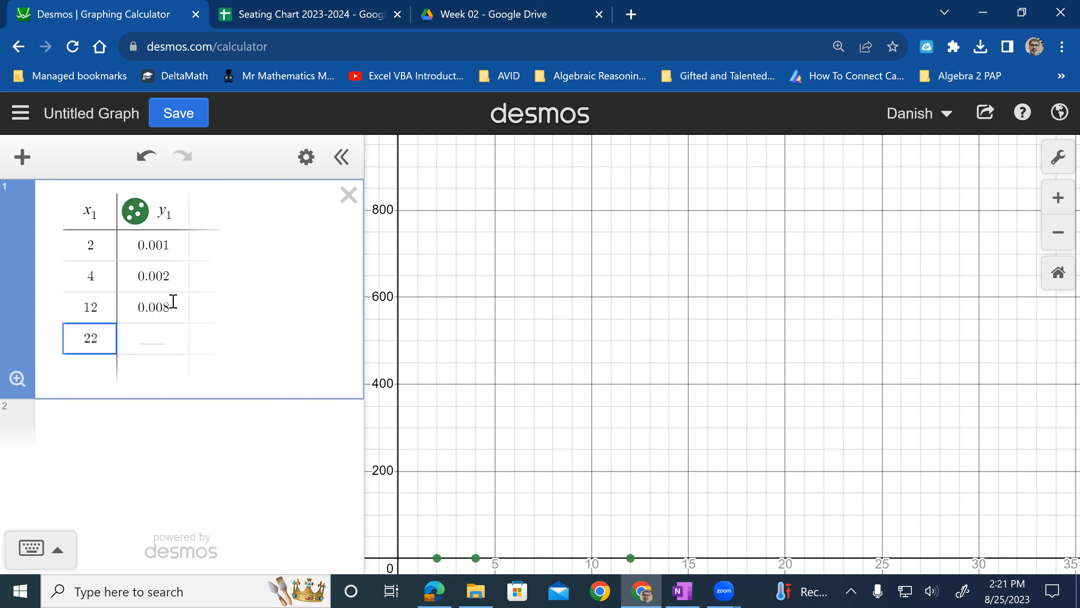
key(Tab)
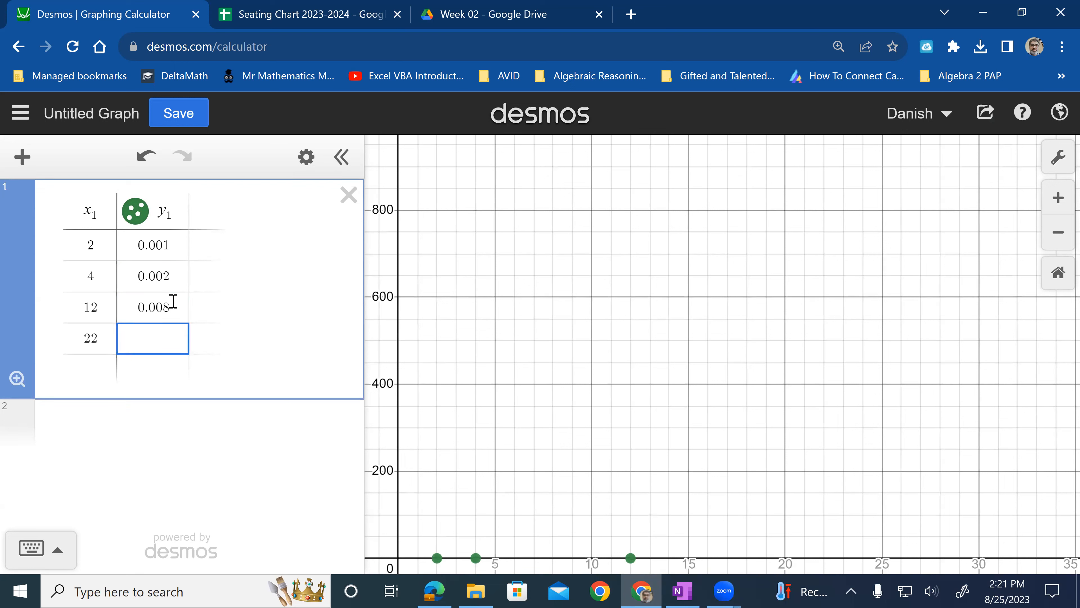
text(75)
key(Return)
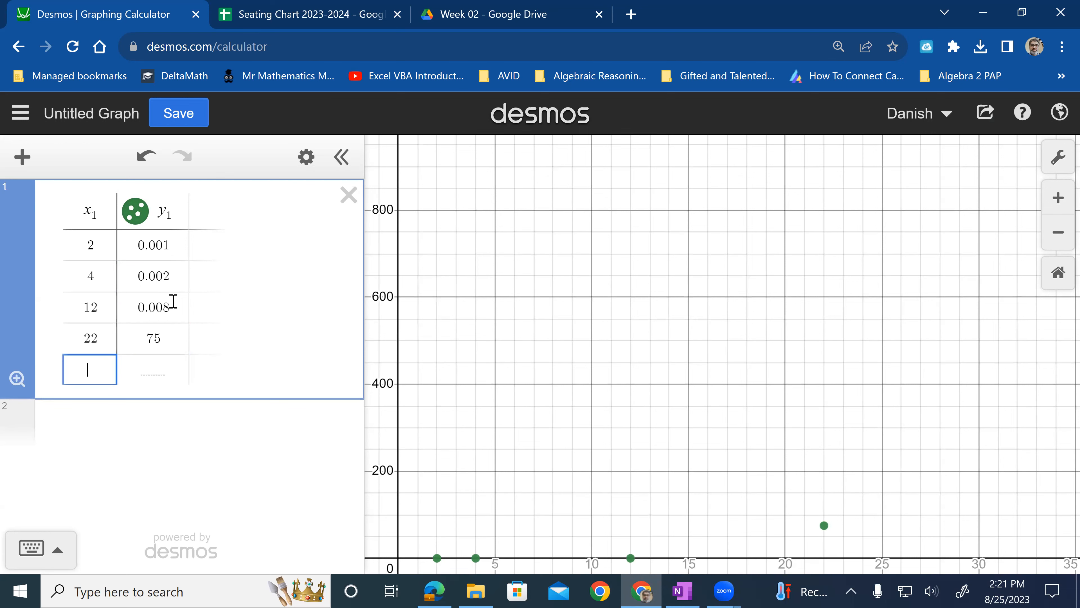
Consult the handout's microchip scatterplot in Edge and add a fifth data point with x = 25 and y = 125 in Desmos.
key(alt+Tab)
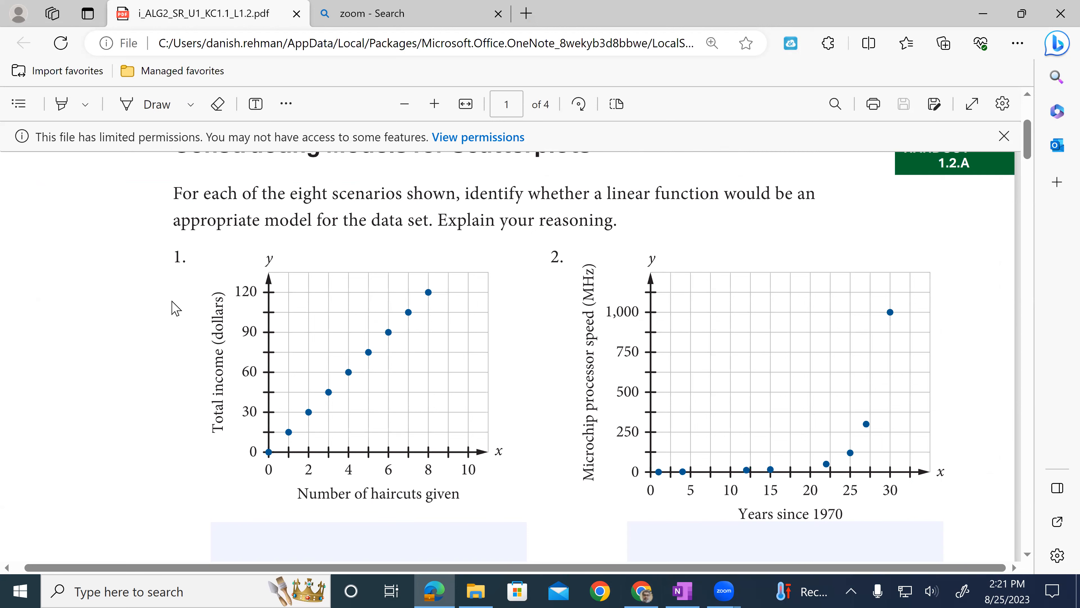
key(alt+Tab)
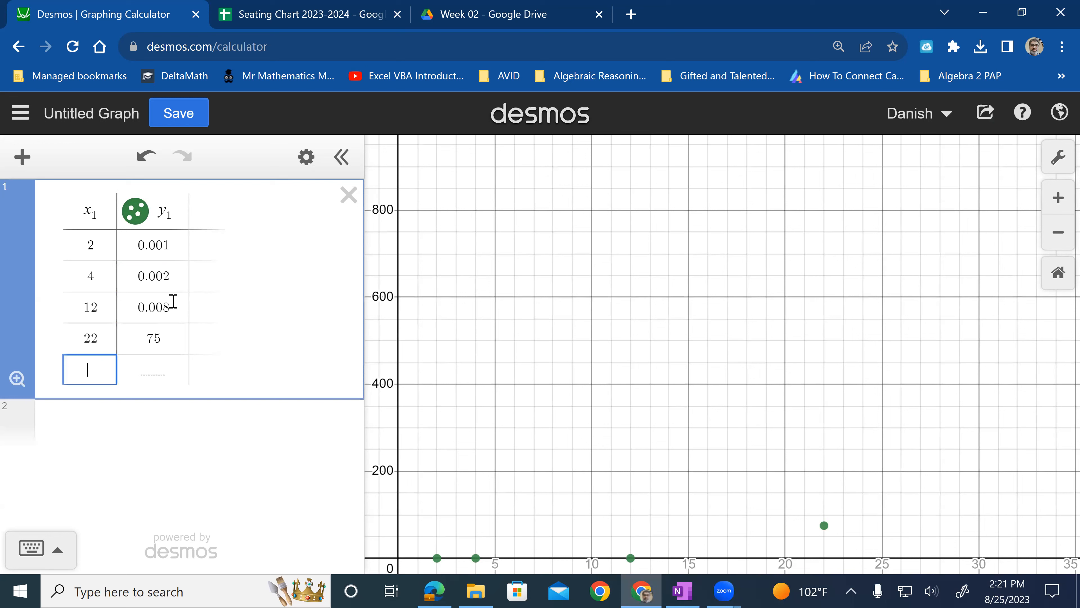
text(25)
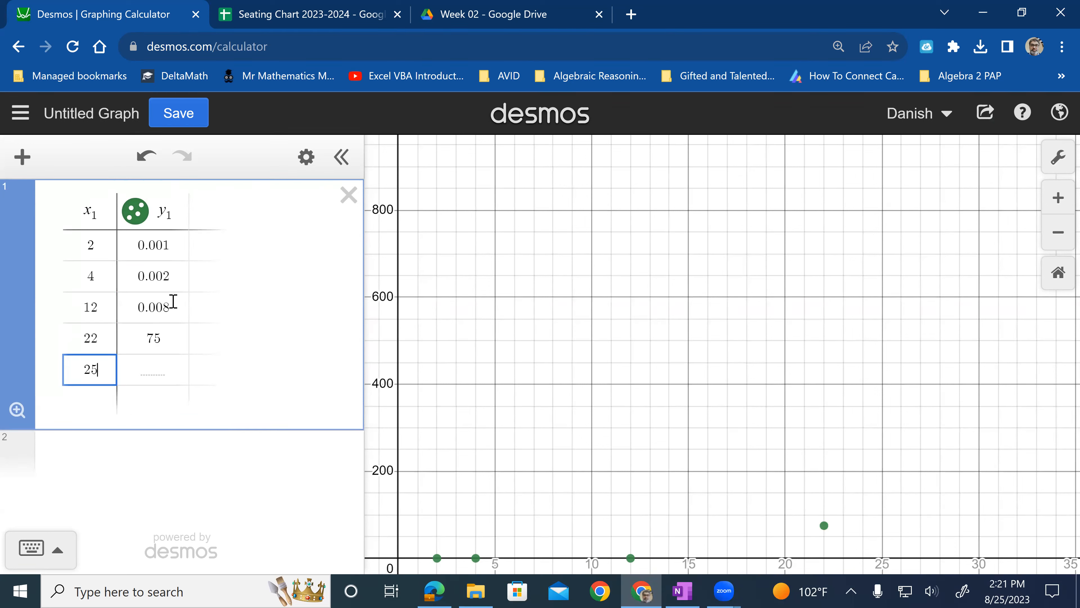
key(Tab)
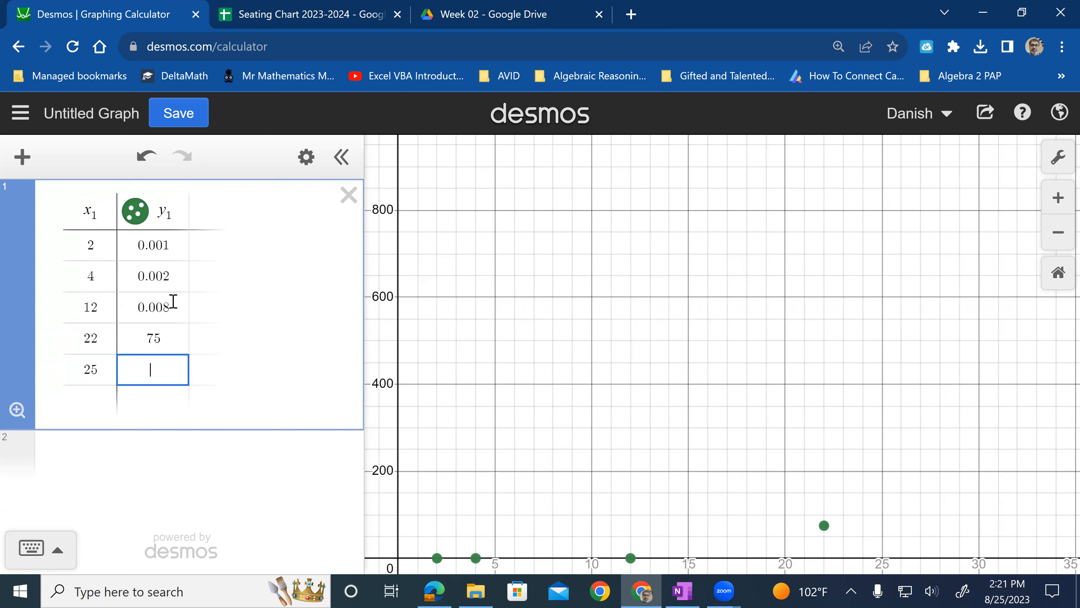
text(125)
key(alt+Tab)
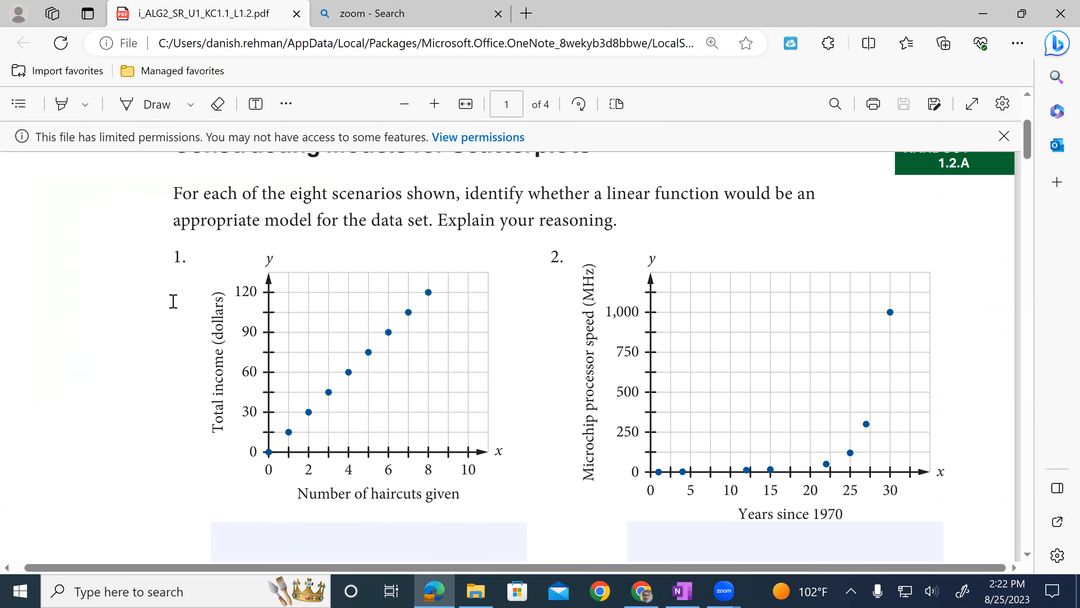
key(alt+Tab)
key(Return)
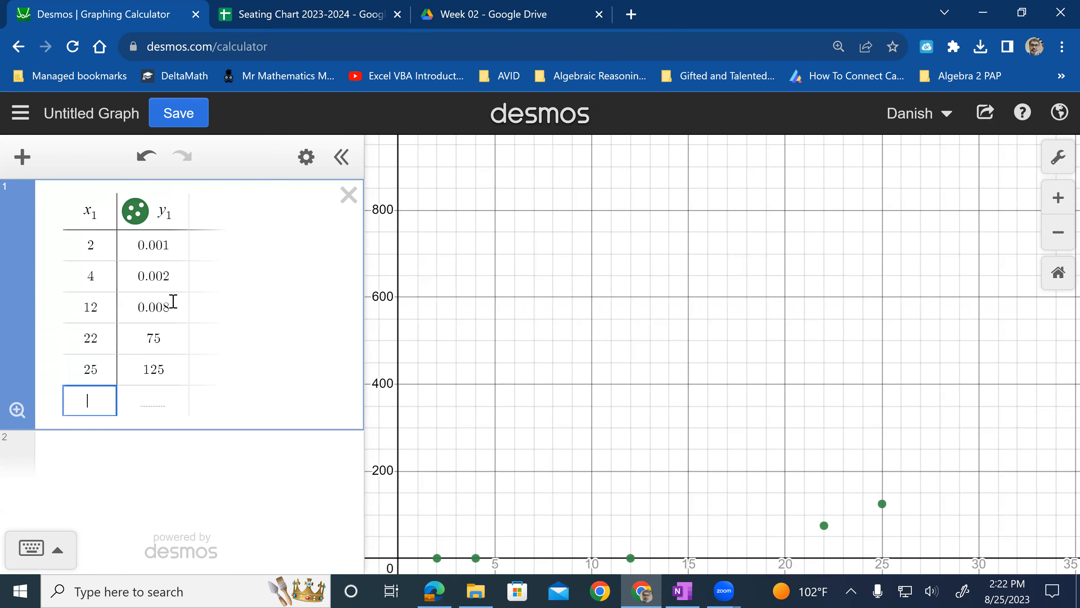
Add a sixth data point with x = 27 and y = 285 to the table.
text(27)
key(Tab)
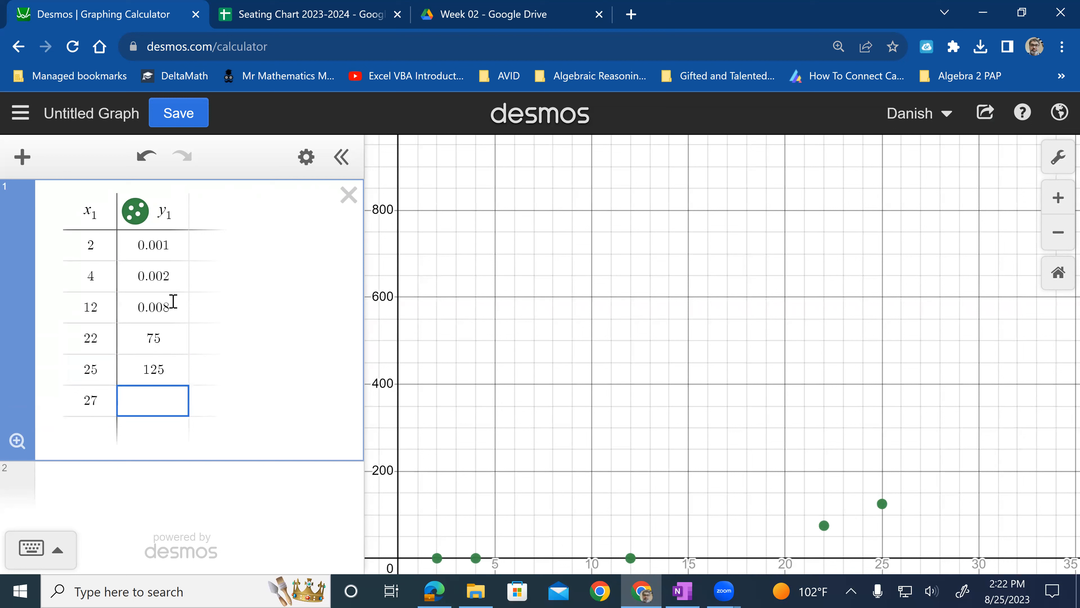
text(285)
key(Tab)
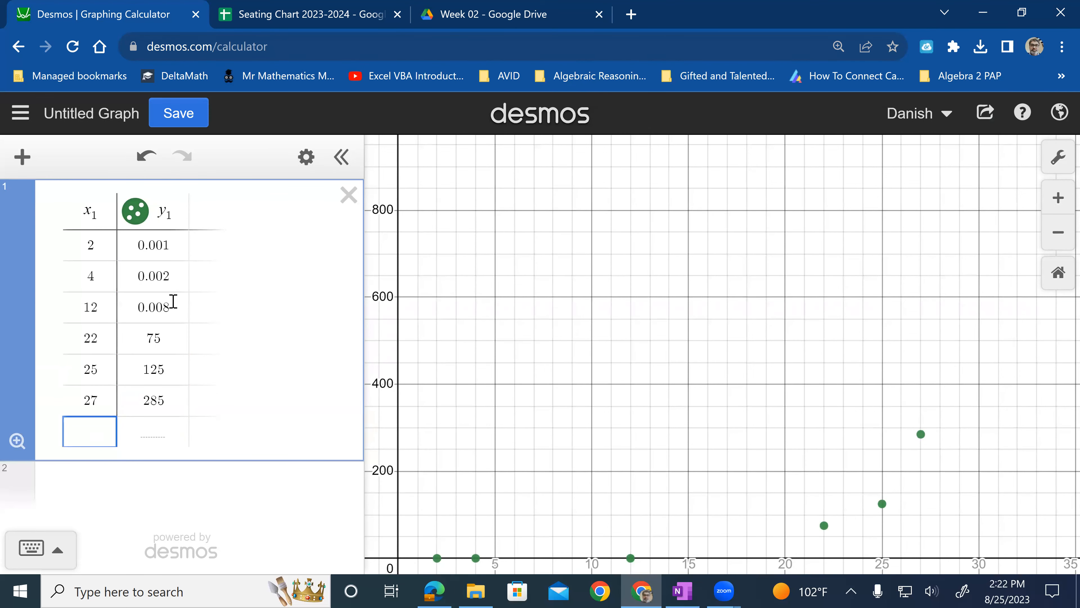
Check the handout's microchip scatterplot in Edge and add a seventh data point with x = 30 and y = 1000 in Desmos.
key(alt+Tab)
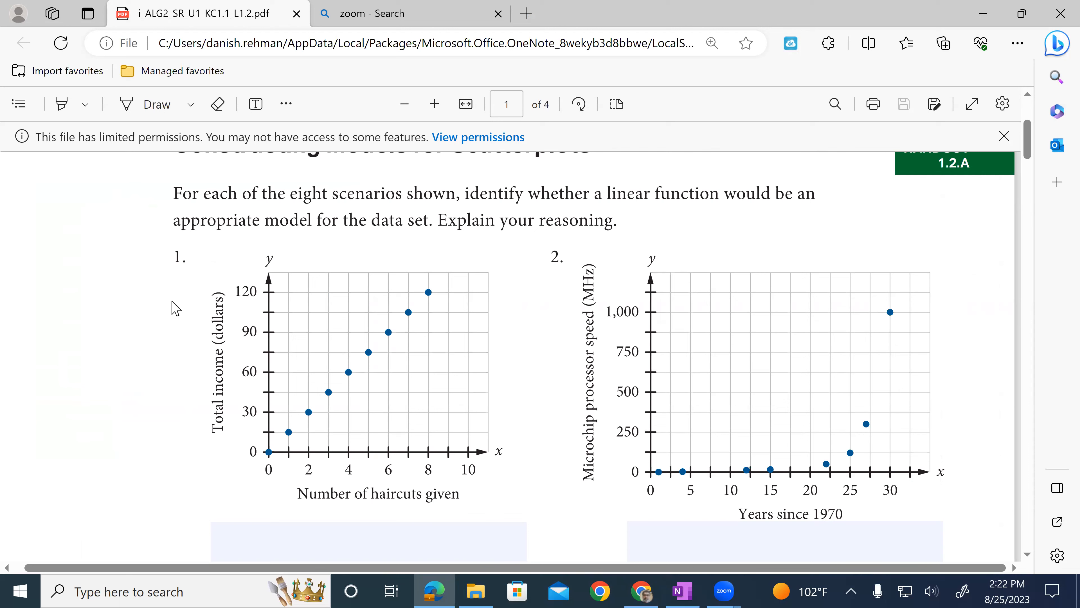
key(alt+Tab)
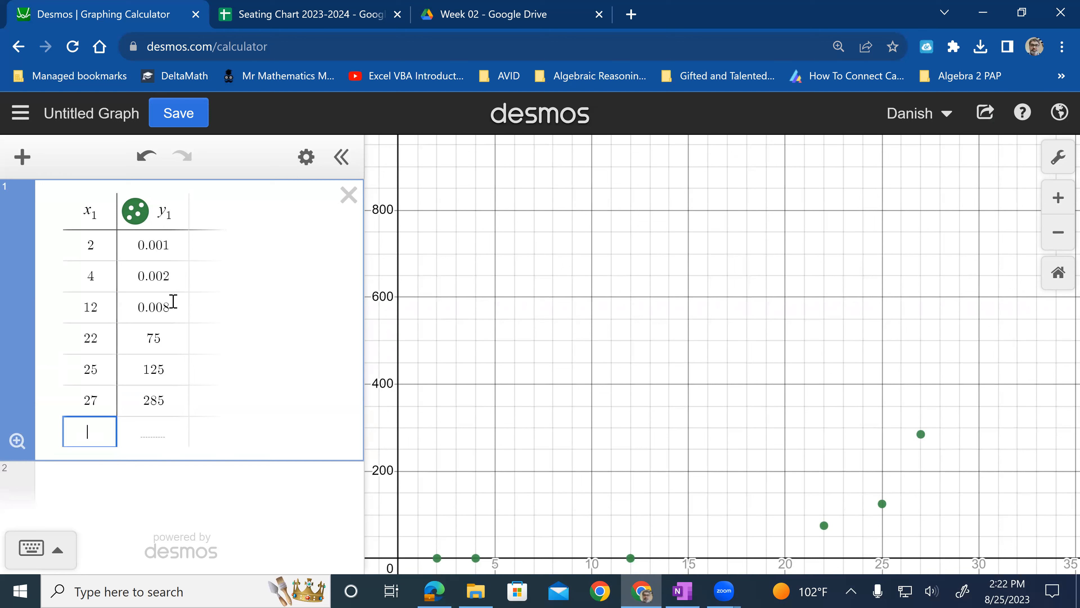
text(30)
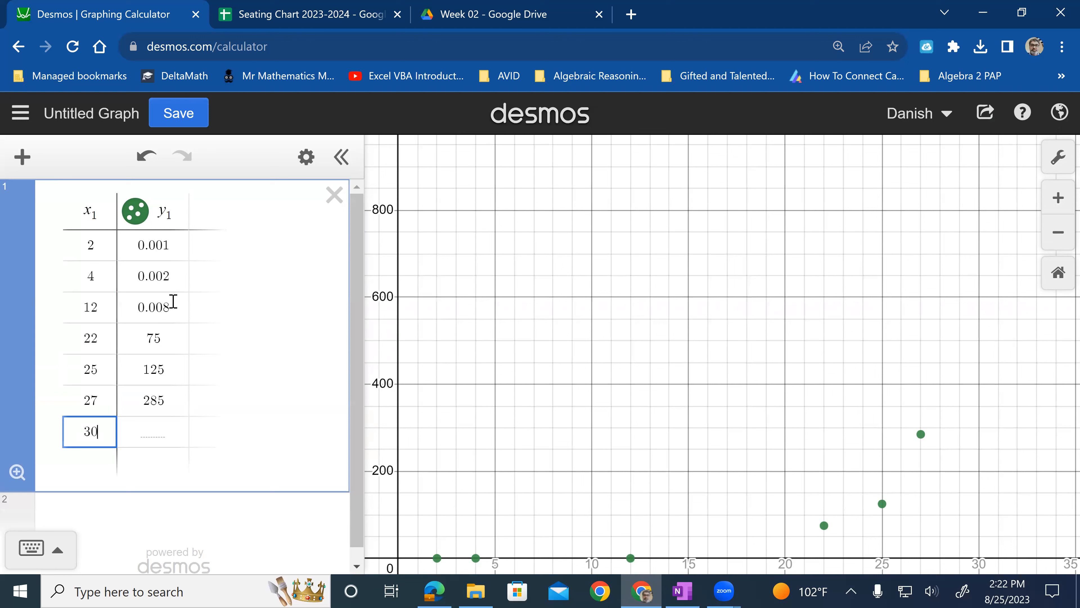
key(Tab)
text(1)
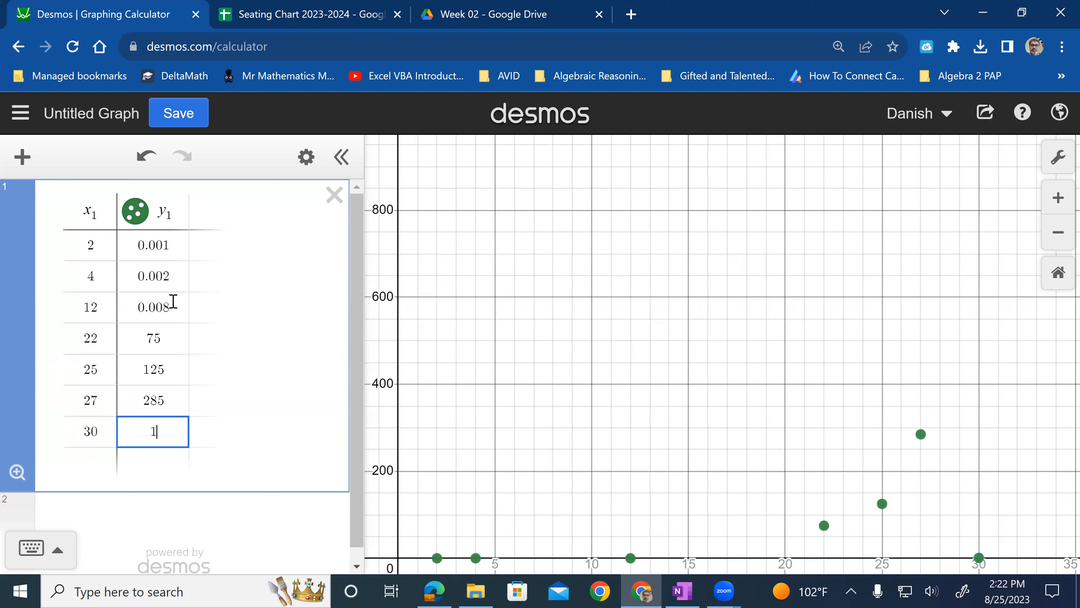
text(000)
scroll(947, 300, down, 2)
drag(723, 353, 673, 359)
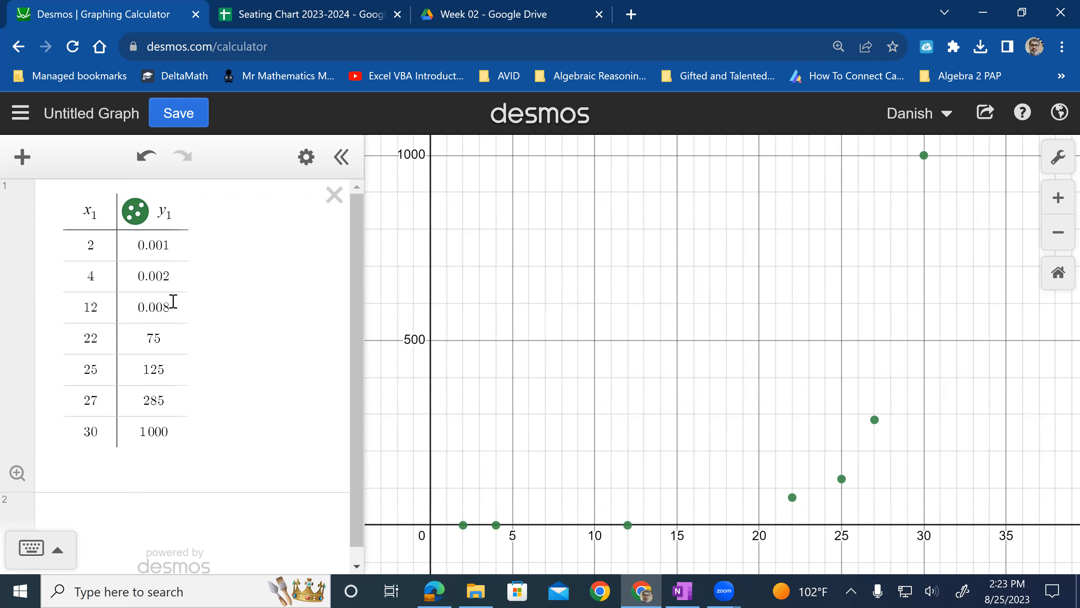
Enter the exponential regression y_1 ~ b^(x_1) for the table data in a new expression below the table.
scroll(173, 302, down, 1)
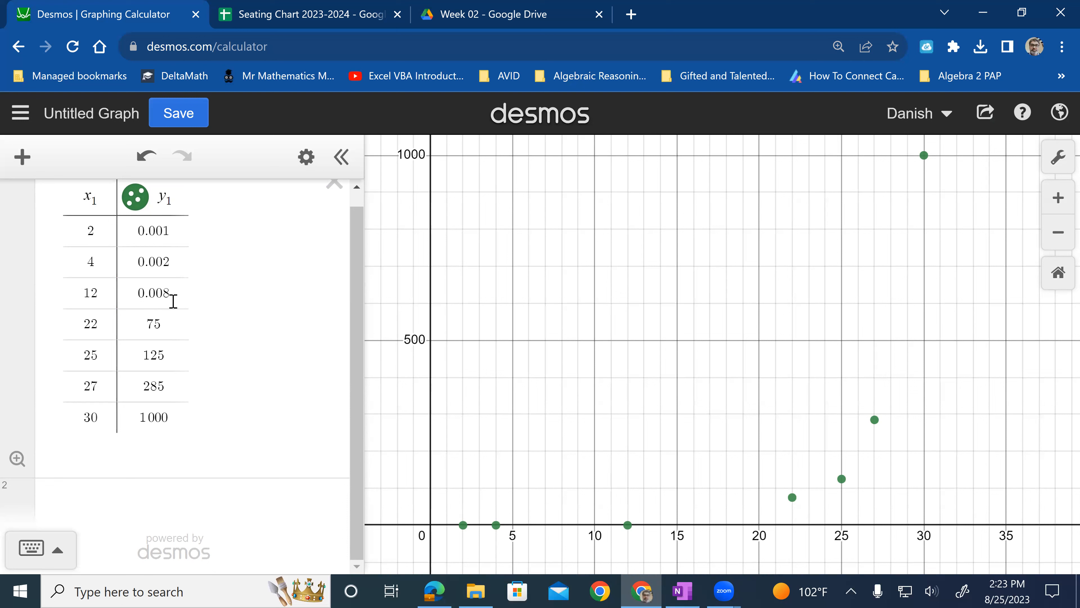
key(Return)
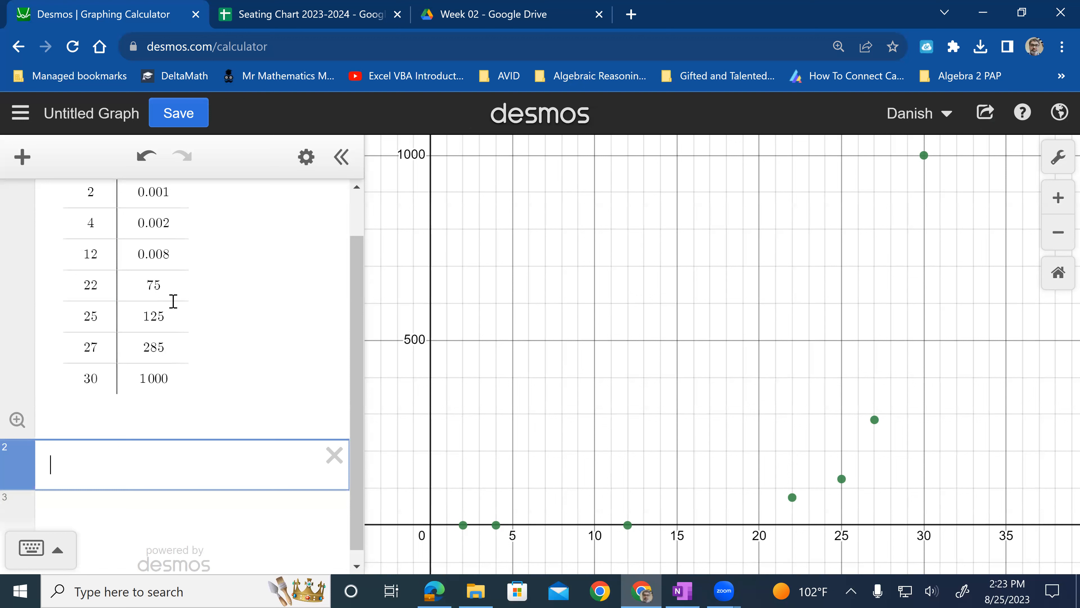
text(y)
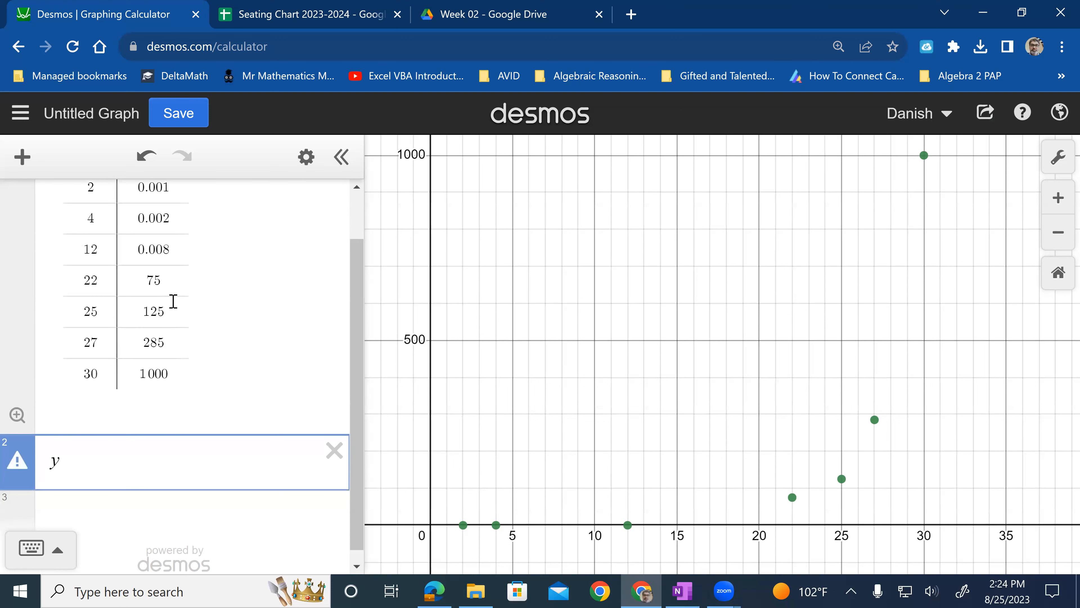
text(1)
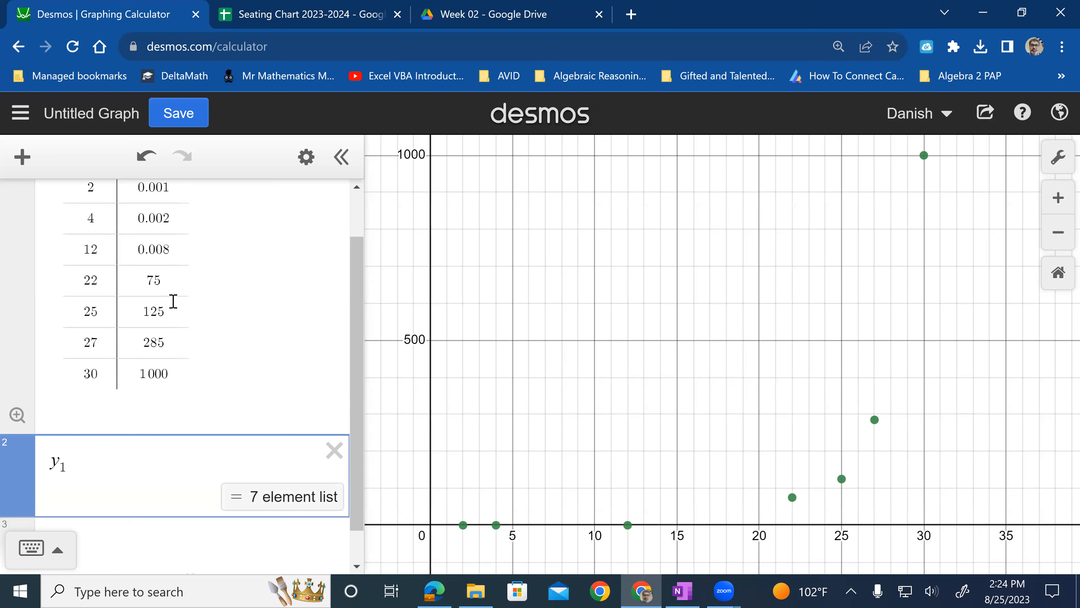
text(~)
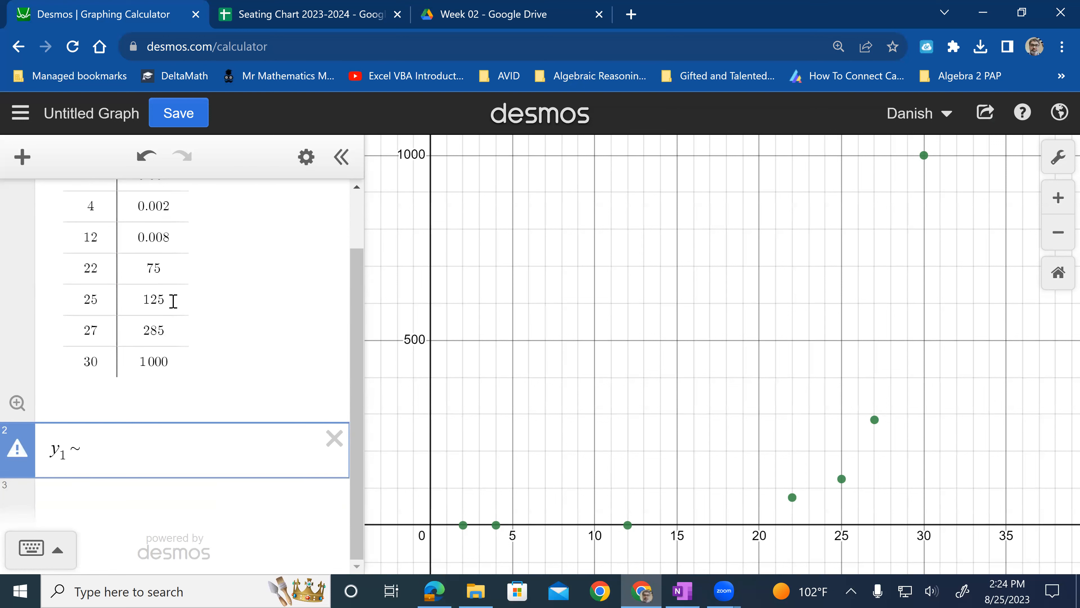
text(b)
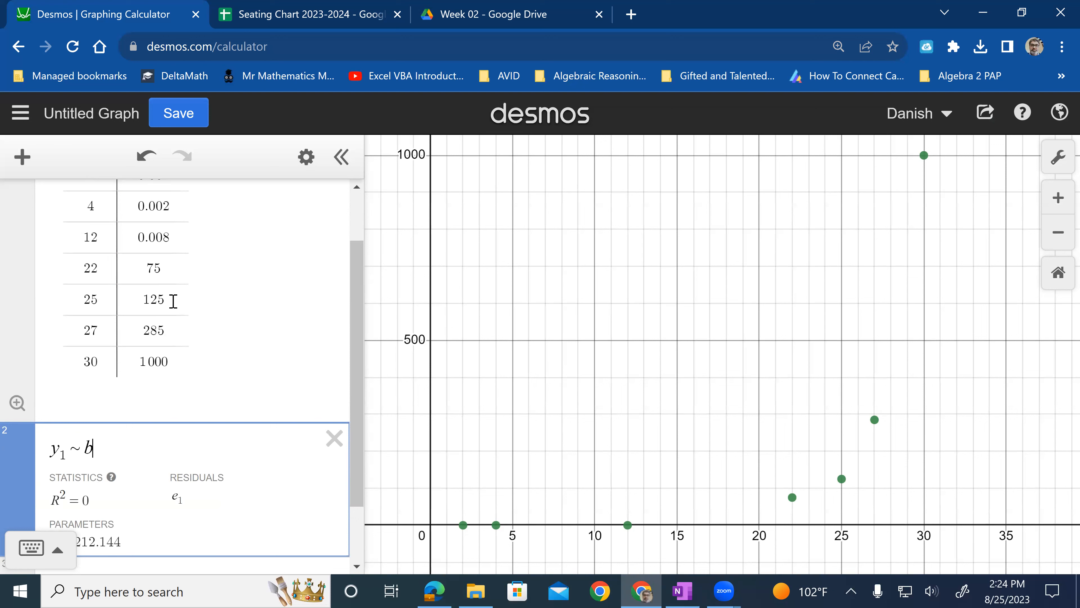
text(^)
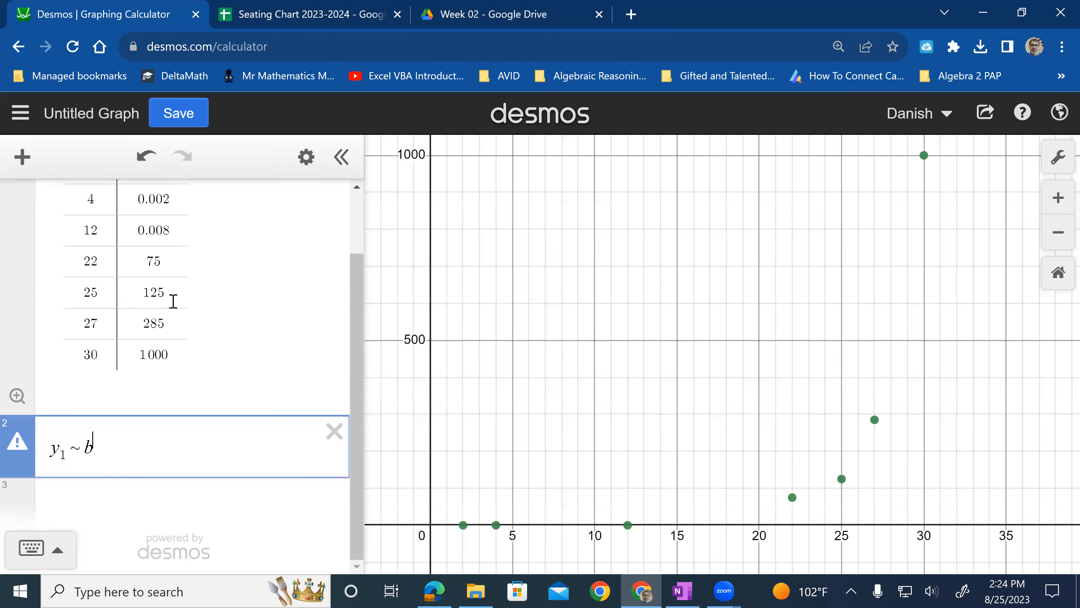
key(Escape)
text(^()
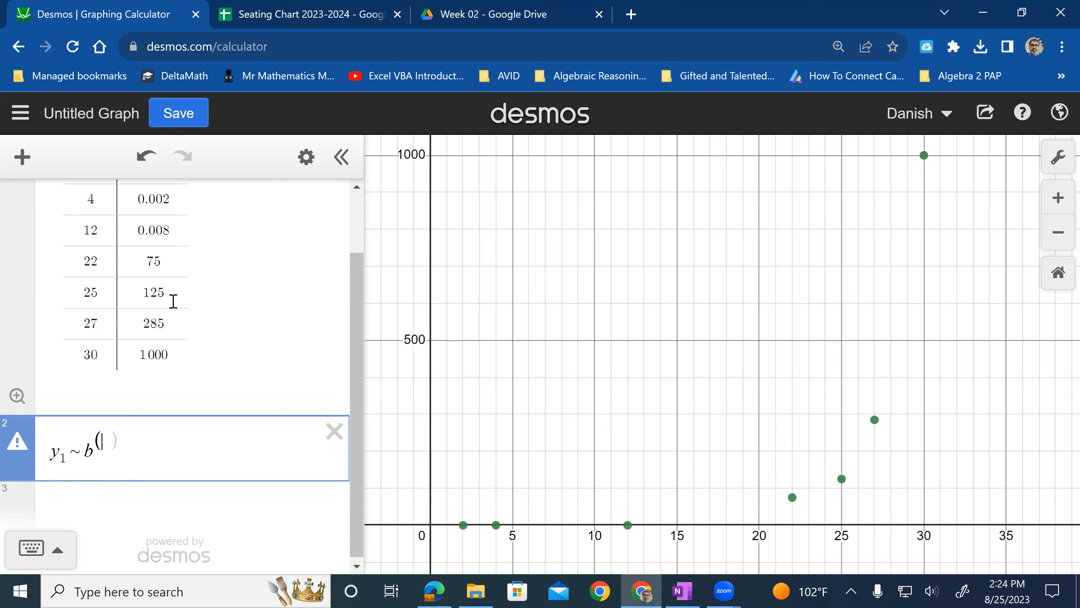
text(x_1)
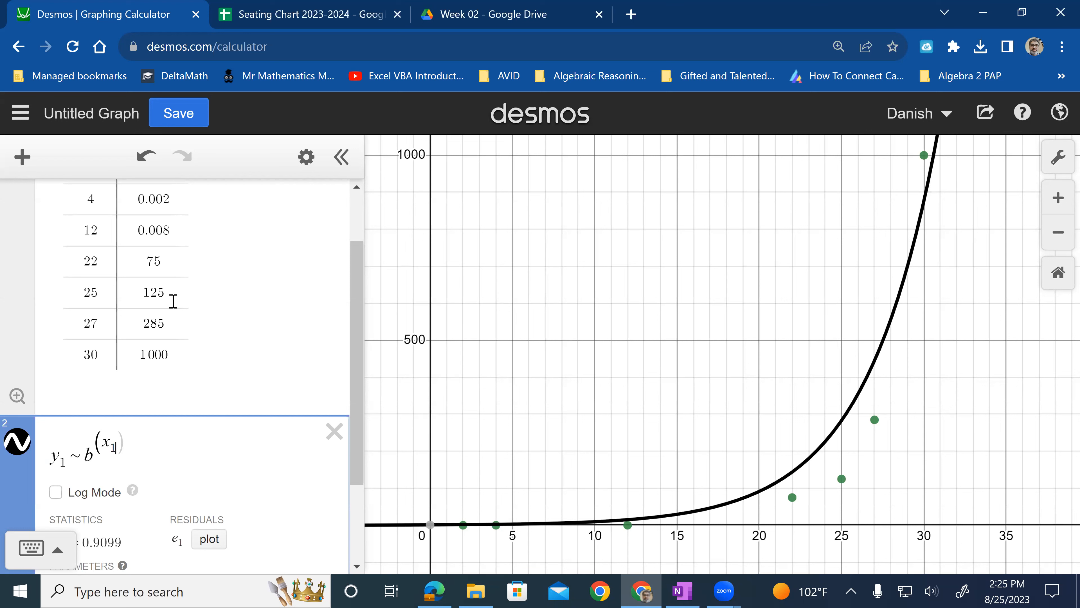
Extend the regression's exponent to (x_1 + c) and start an empty expression below it.
text(+)
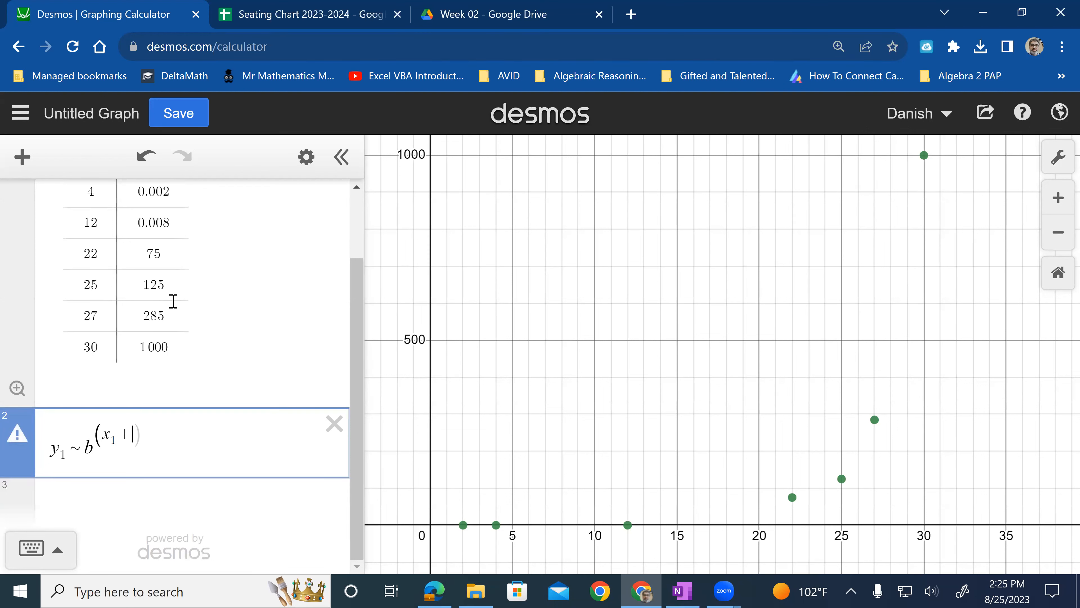
text(c)
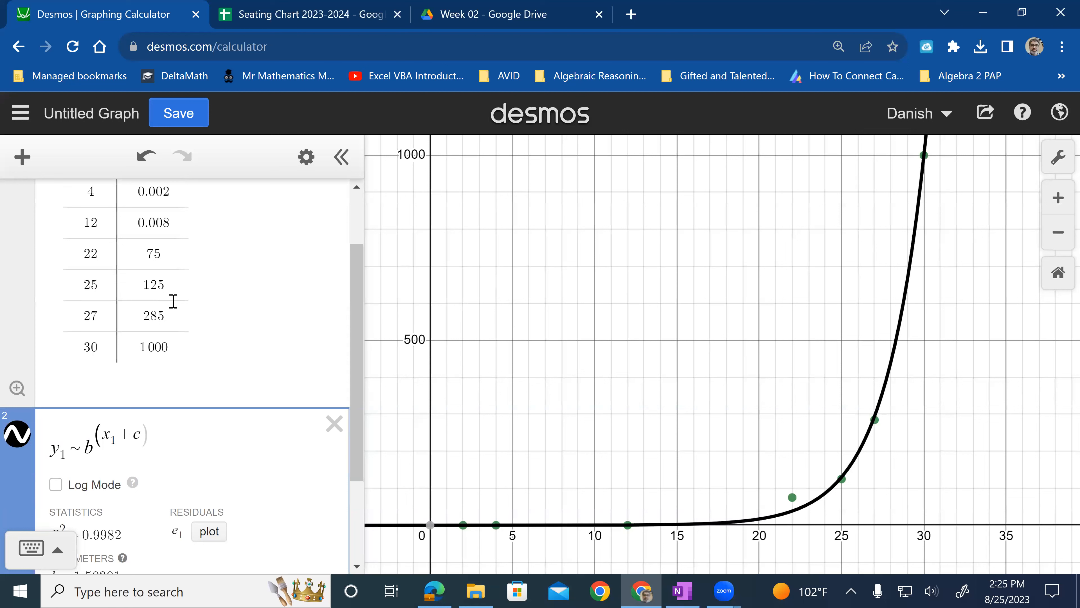
text())
scroll(173, 300, down, 3)
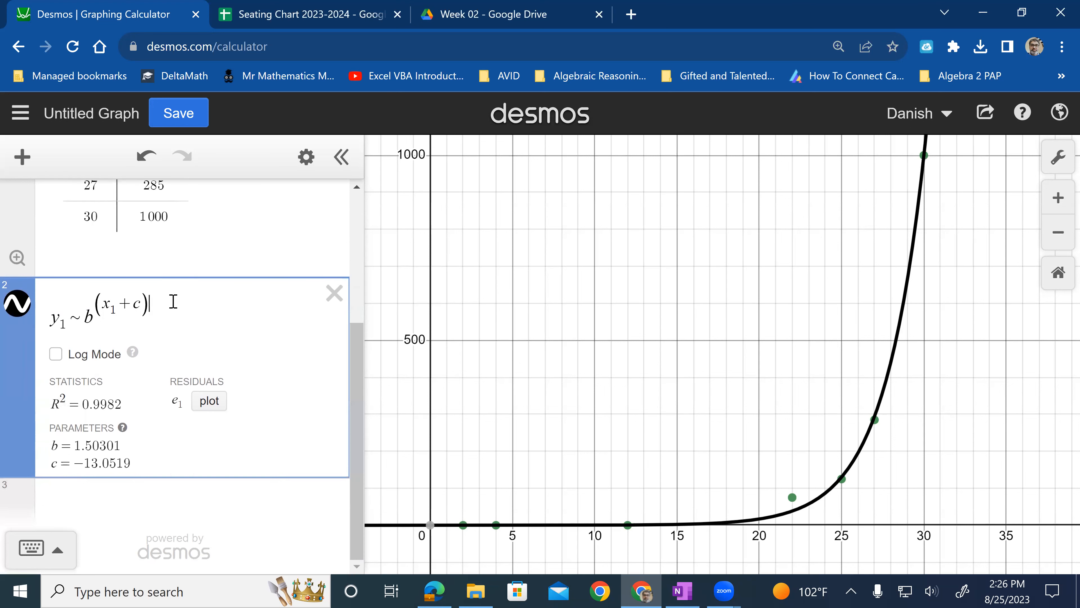
key(Return)
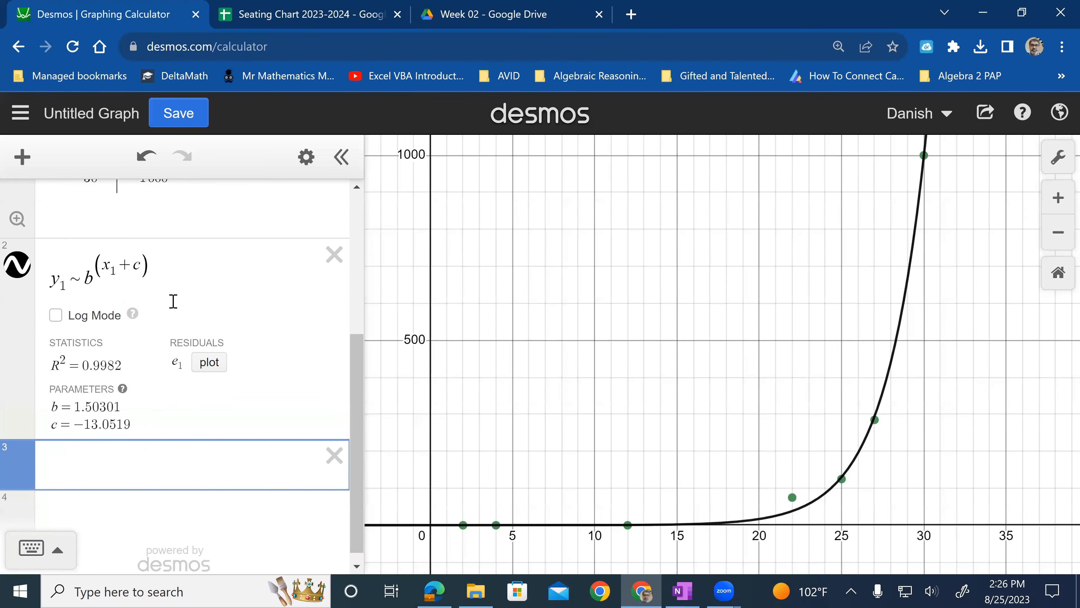